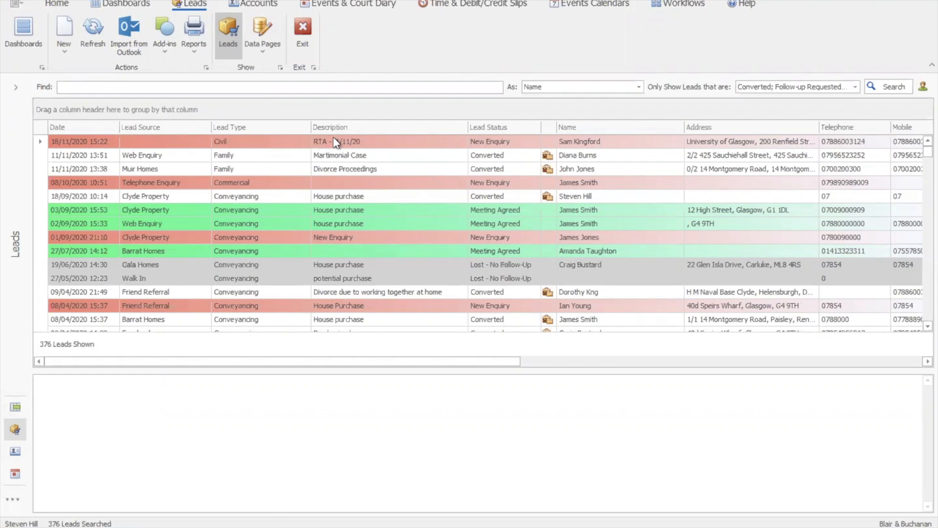
# - Open the civil lead described as "RTA -11/11/20" and check which new items can be created from it
pyautogui.doubleClick(398, 142)
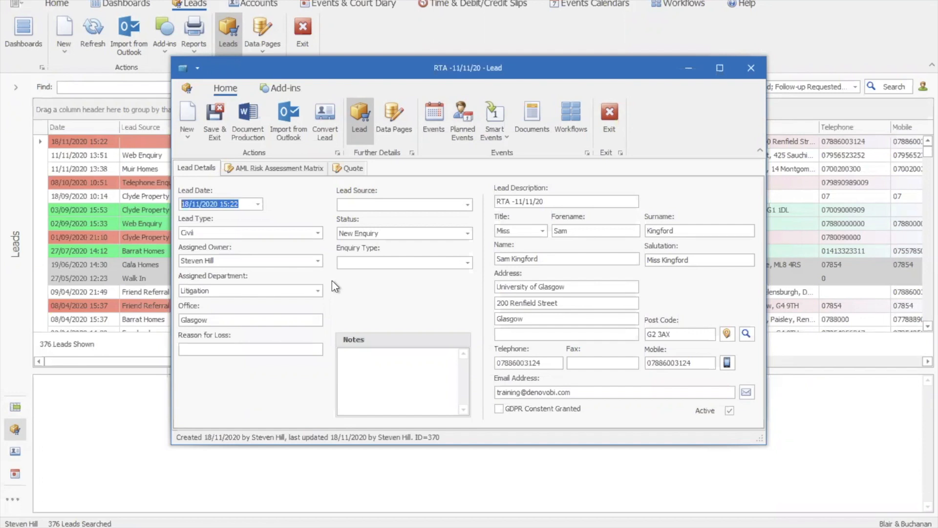
pyautogui.click(189, 143)
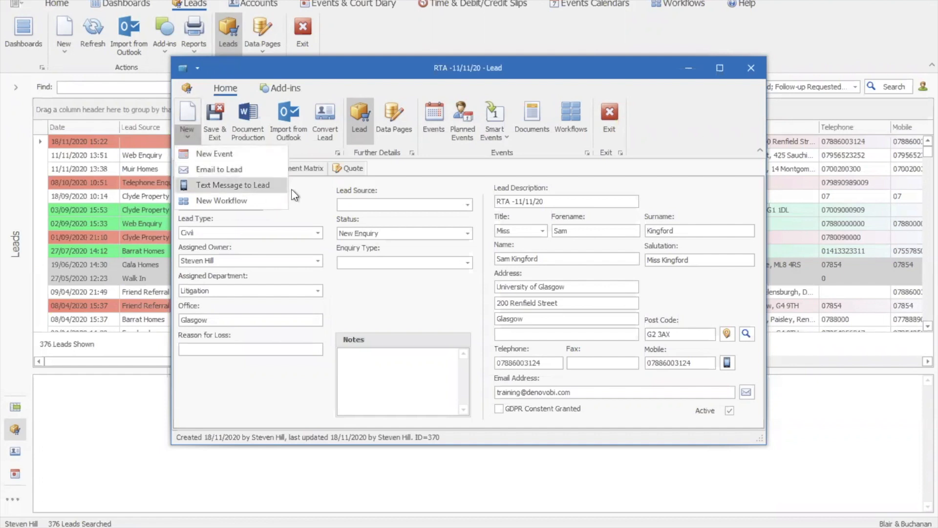
pyautogui.click(314, 195)
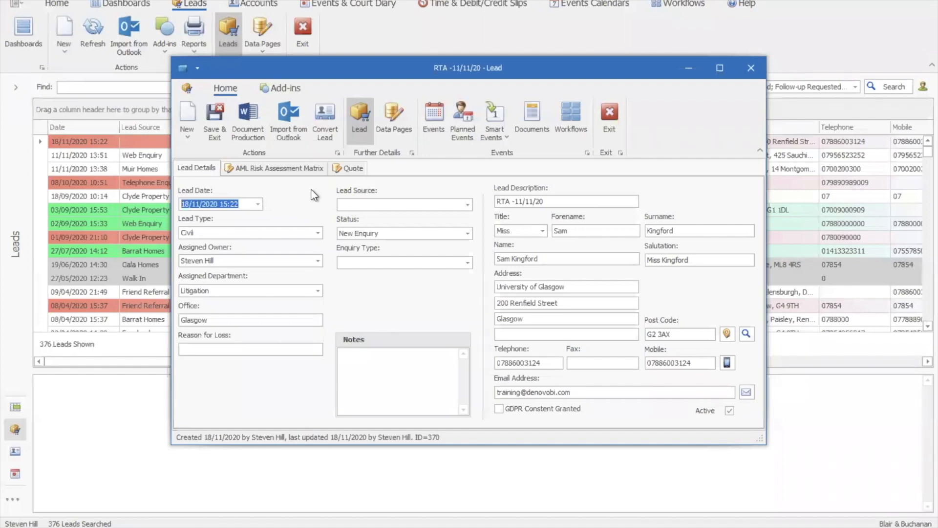
# - Review the email details of the New Enquiry Assignment event in the lead's history and return to the lead details
pyautogui.click(430, 125)
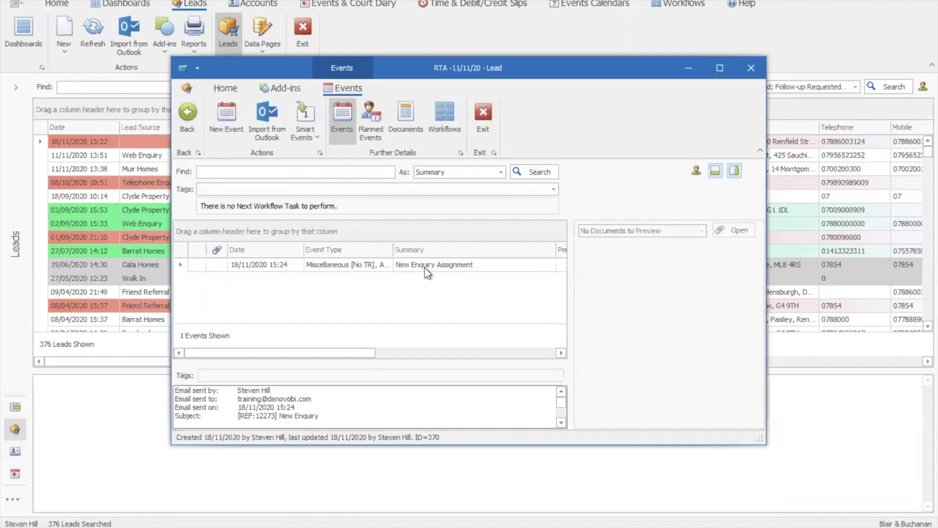
pyautogui.click(560, 424)
pyautogui.click(561, 423)
pyautogui.click(561, 423)
pyautogui.click(562, 423)
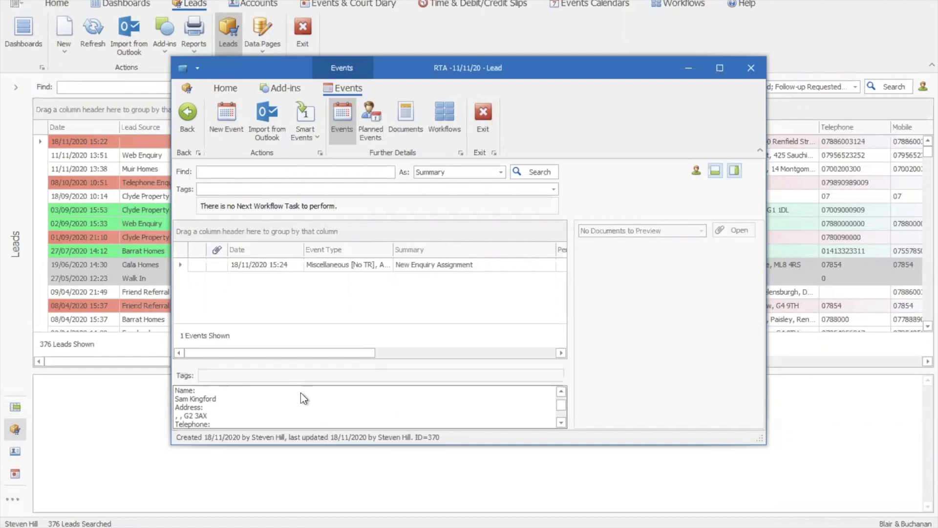
pyautogui.click(187, 132)
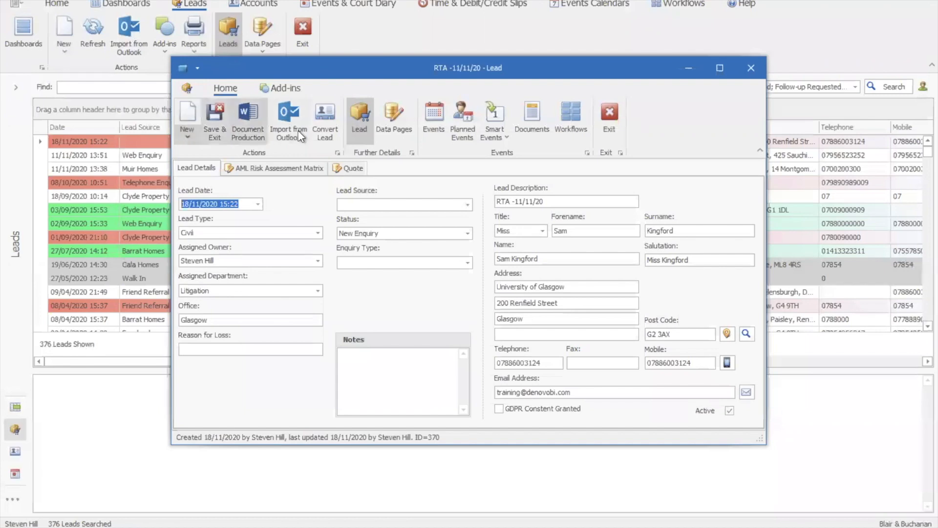
# - Start converting the lead into a CRM client and matter with accounts, accepting the prefilled entity details
pyautogui.click(323, 124)
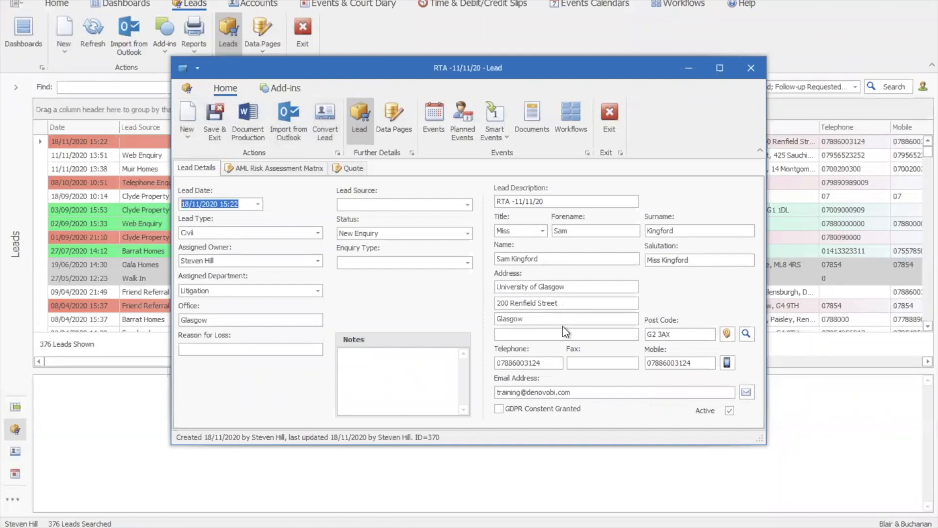
pyautogui.click(327, 125)
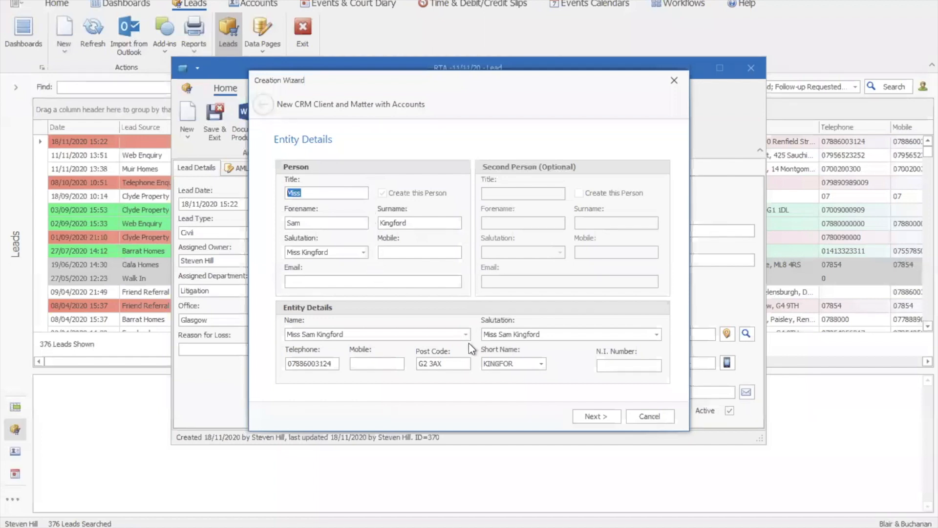
pyautogui.click(585, 415)
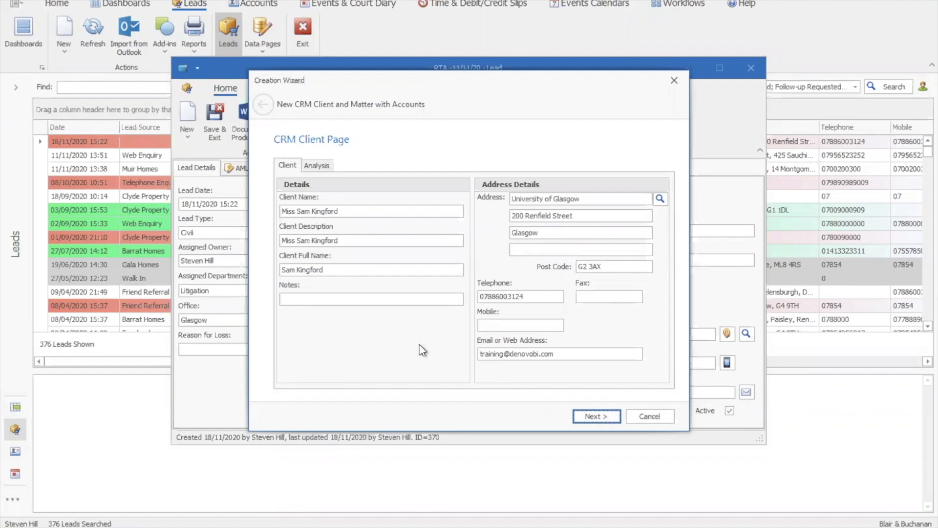
# - Choose the client's partner, set source Client Referral, client type Private and office Glasgow Office, and accept the client account details
pyautogui.click(321, 168)
pyautogui.click(354, 208)
pyautogui.click(352, 218)
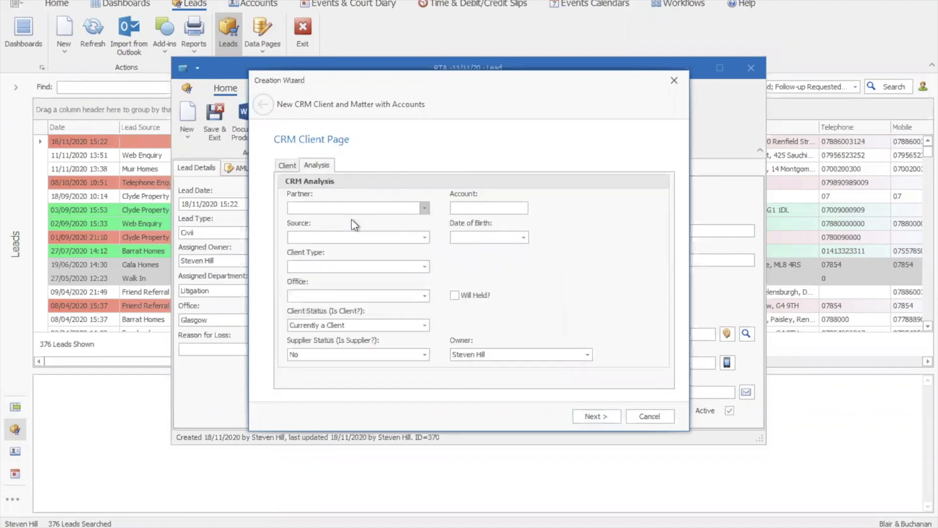
pyautogui.click(354, 238)
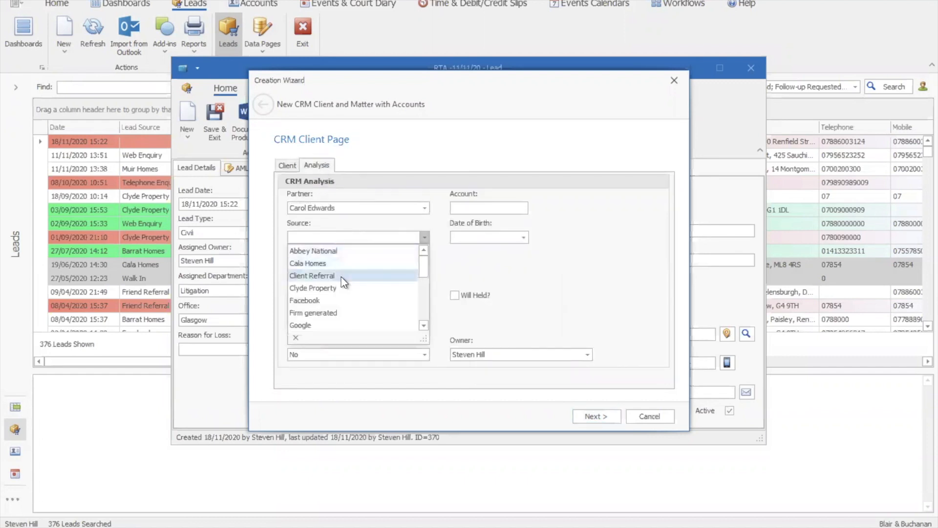
pyautogui.click(341, 276)
pyautogui.click(351, 266)
pyautogui.click(336, 306)
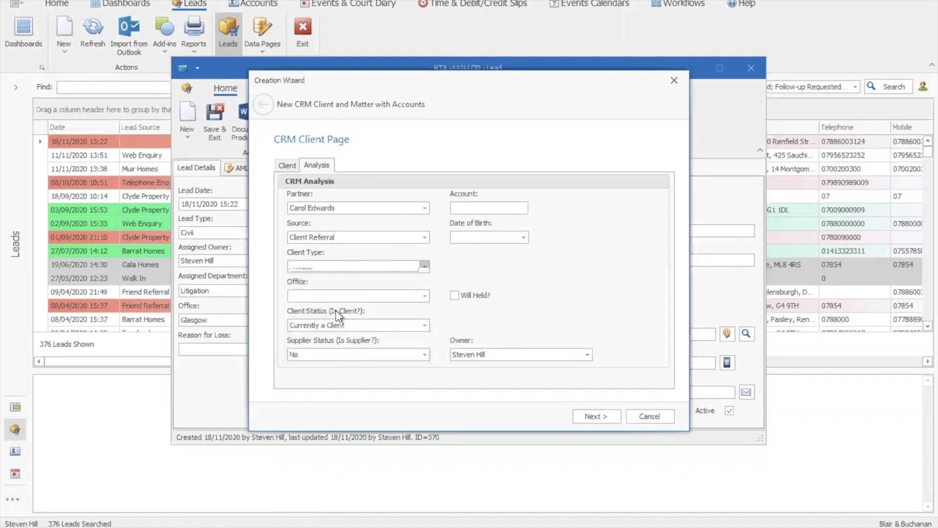
pyautogui.click(353, 297)
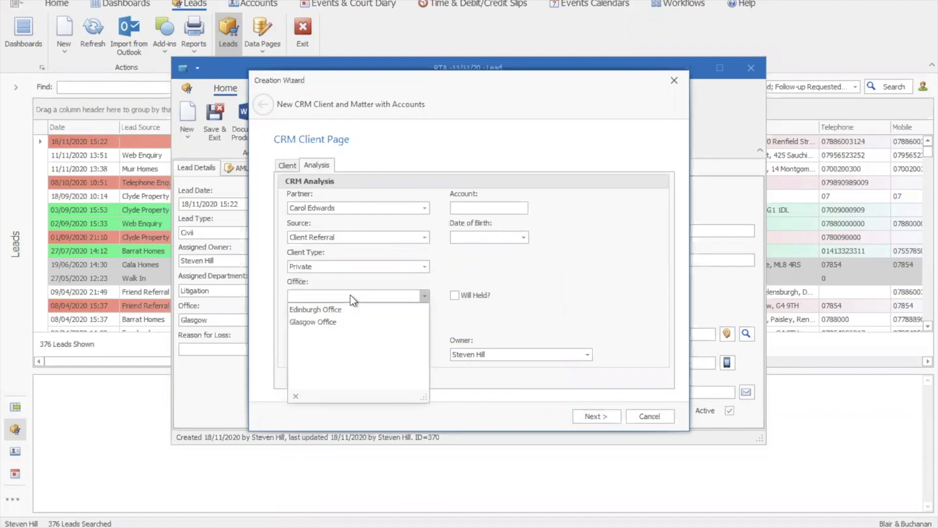
pyautogui.click(341, 323)
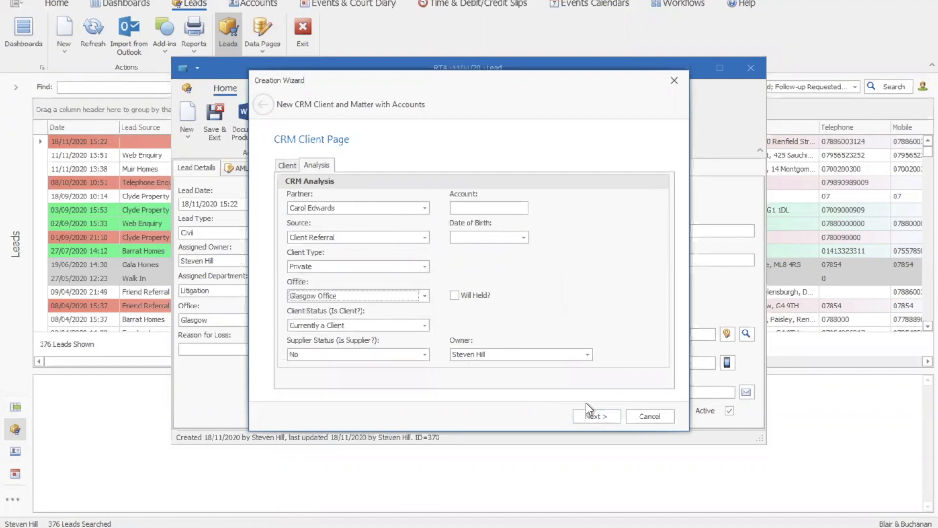
pyautogui.click(596, 415)
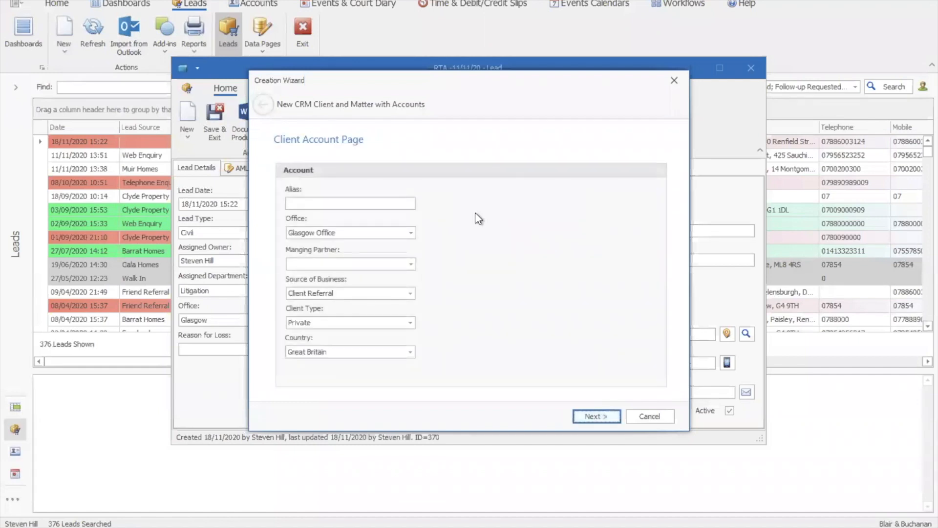
pyautogui.click(594, 415)
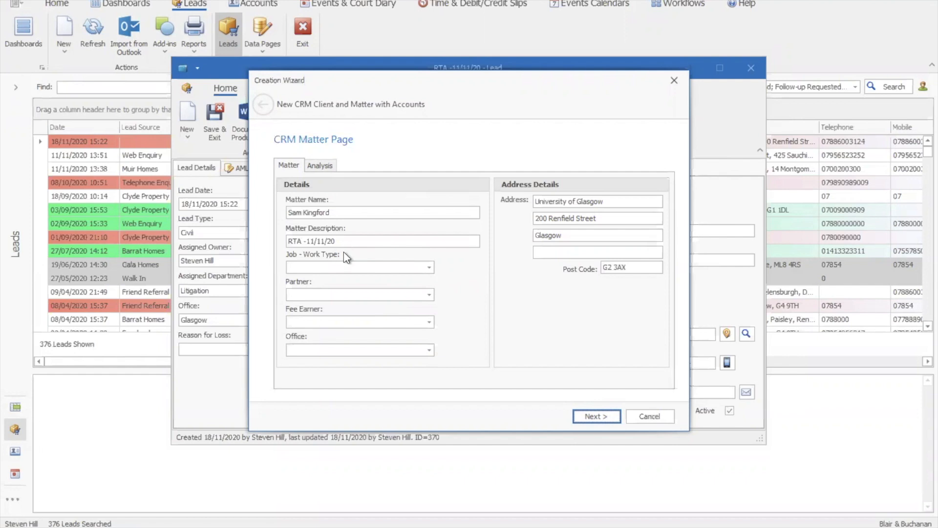
# - Set the matter's work type to NEW- Civil, choose its partner and fee earner, and set the office to Glasgow Office
pyautogui.click(429, 267)
pyautogui.scroll(-3, 430, 328)
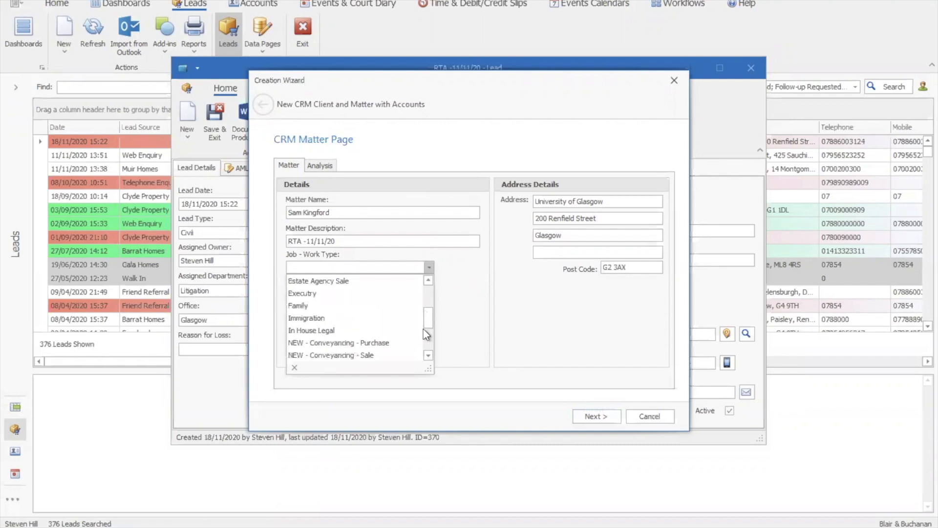
pyautogui.scroll(-3, 423, 348)
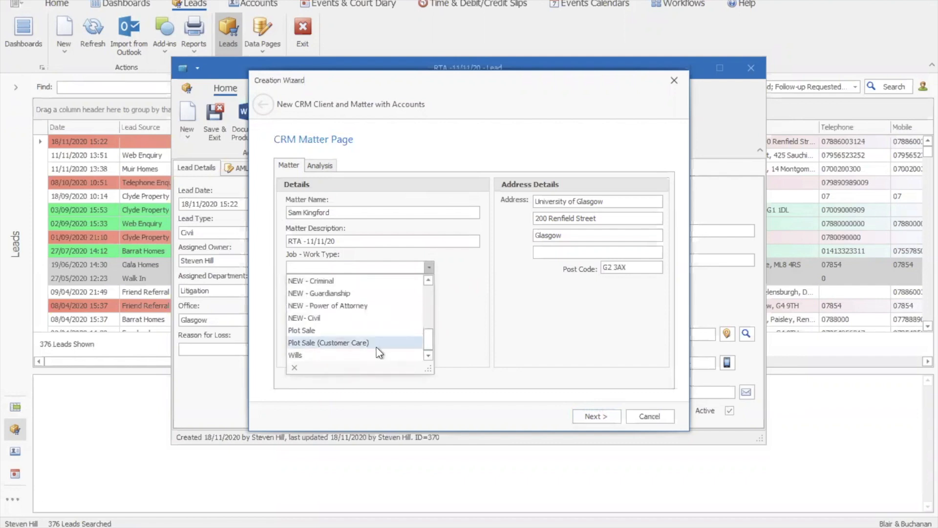
pyautogui.click(373, 318)
pyautogui.click(396, 295)
pyautogui.click(392, 318)
pyautogui.click(391, 320)
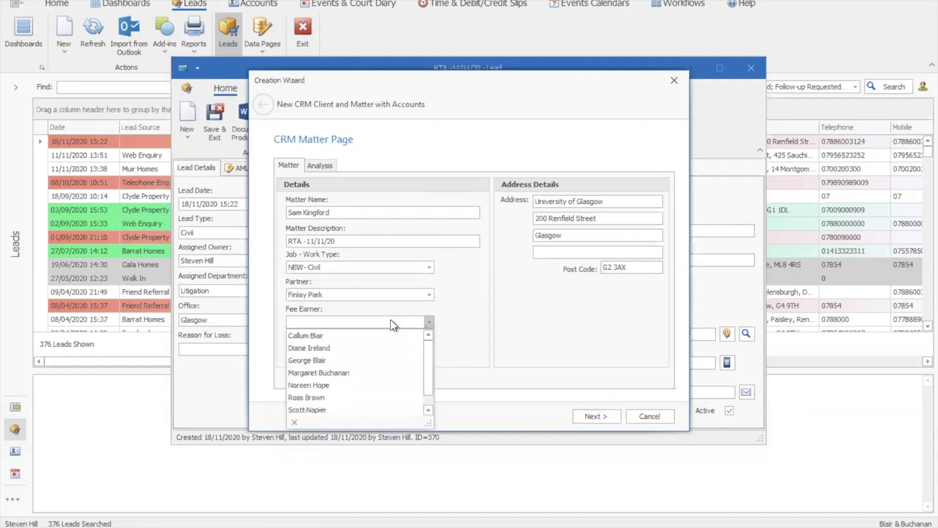
pyautogui.scroll(-1, 388, 397)
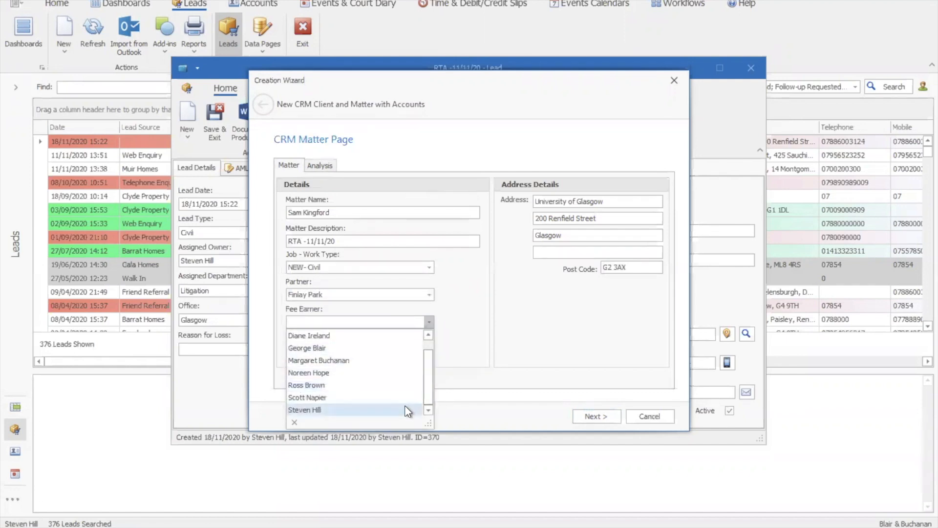
pyautogui.click(393, 410)
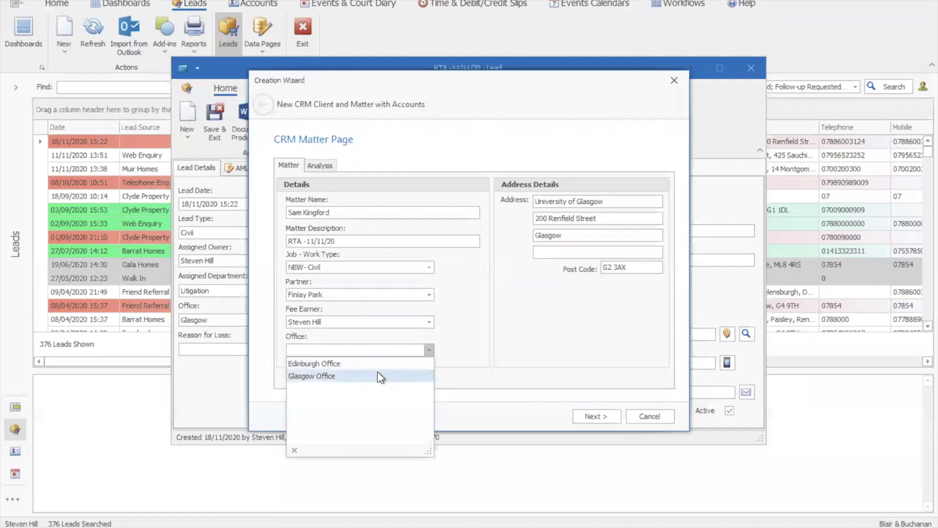
pyautogui.click(376, 376)
# - Set the matter's limitation date to 11/11/2023 in its analysis details and proceed to the matter account
pyautogui.click(321, 166)
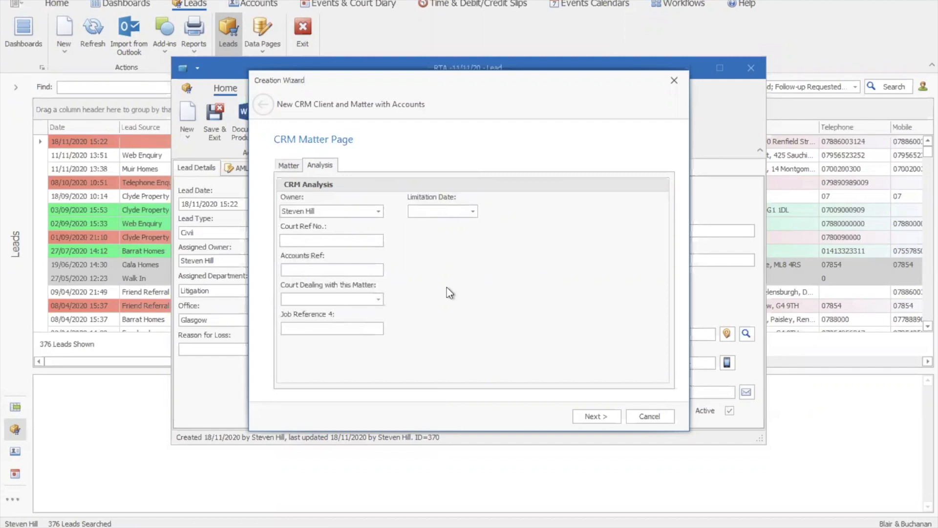
pyautogui.click(459, 214)
pyautogui.write('11/11/2023')
pyautogui.click(591, 417)
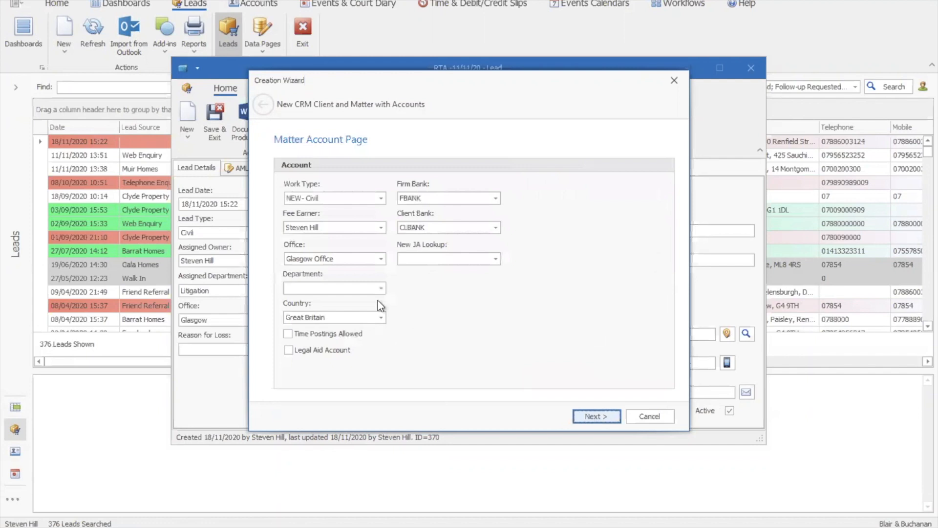
# - Allow time postings with charge category Civil Advice & Assistance, charge level Normal and WIP limit 500, and create the accounts
pyautogui.click(317, 335)
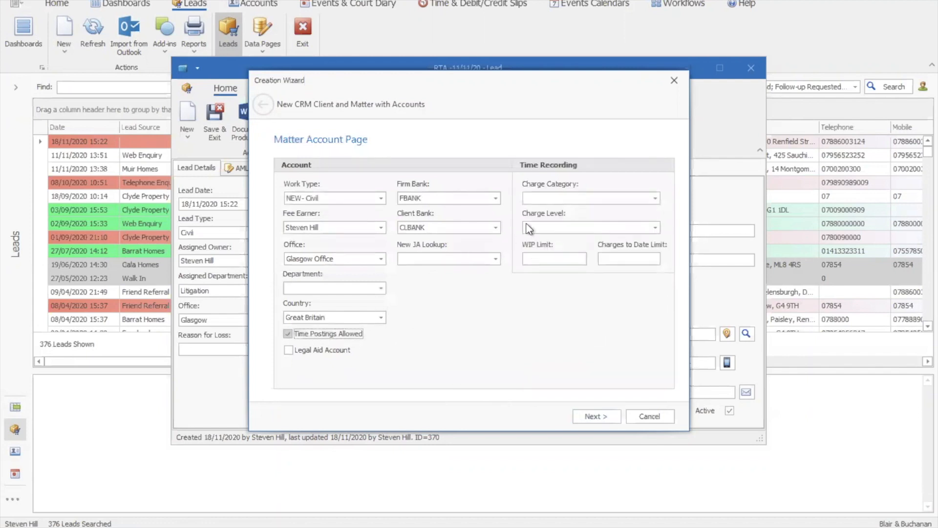
pyautogui.click(609, 198)
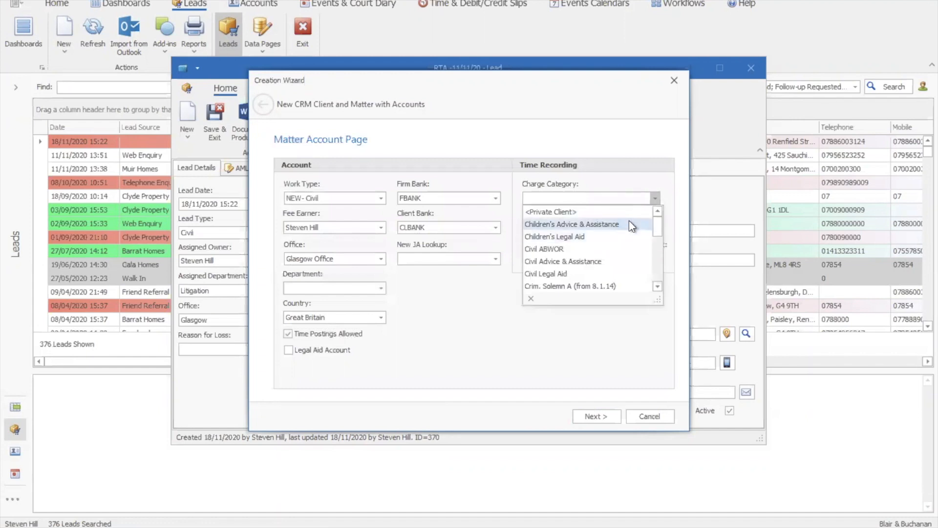
pyautogui.click(642, 267)
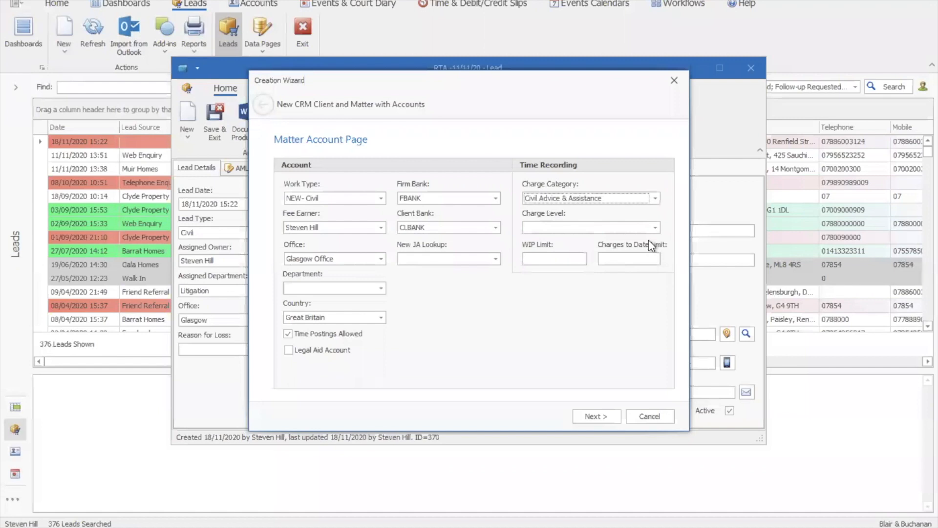
pyautogui.click(651, 228)
pyautogui.click(562, 239)
pyautogui.click(546, 260)
pyautogui.write('500')
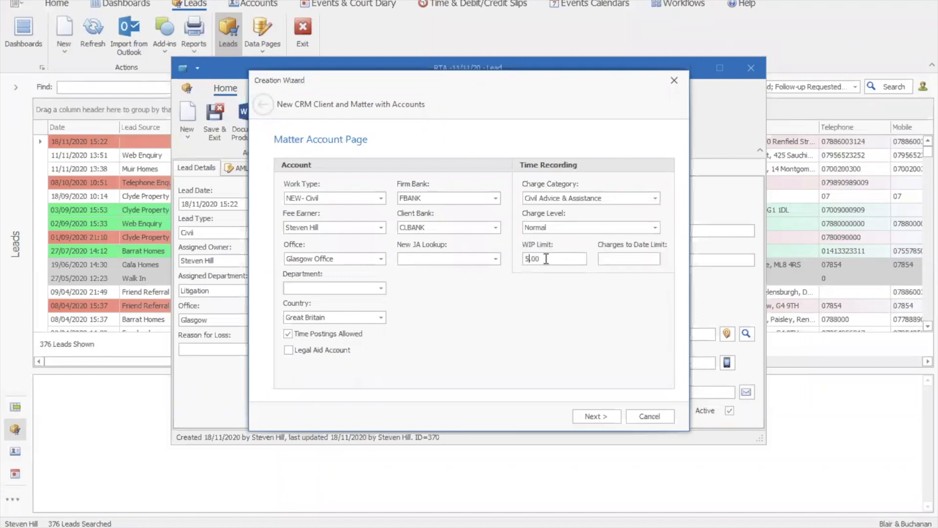
pyautogui.click(596, 416)
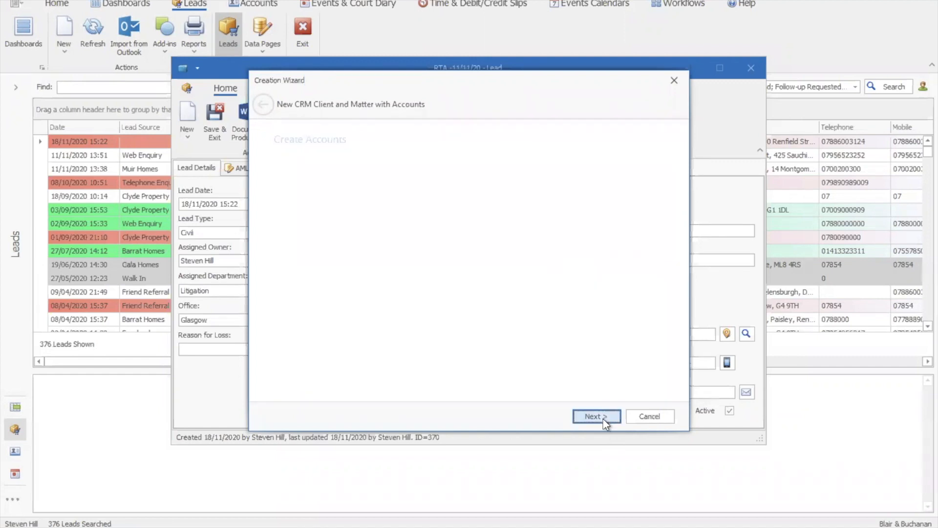
pyautogui.click(593, 418)
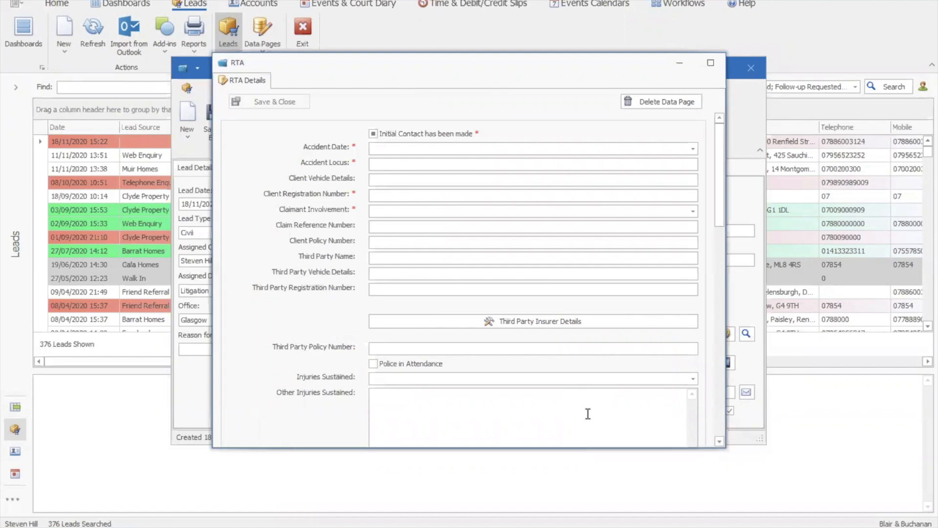
# - Mark initial contact as made in the RTA details and set the accident date to 11/11/2020
pyautogui.click(373, 135)
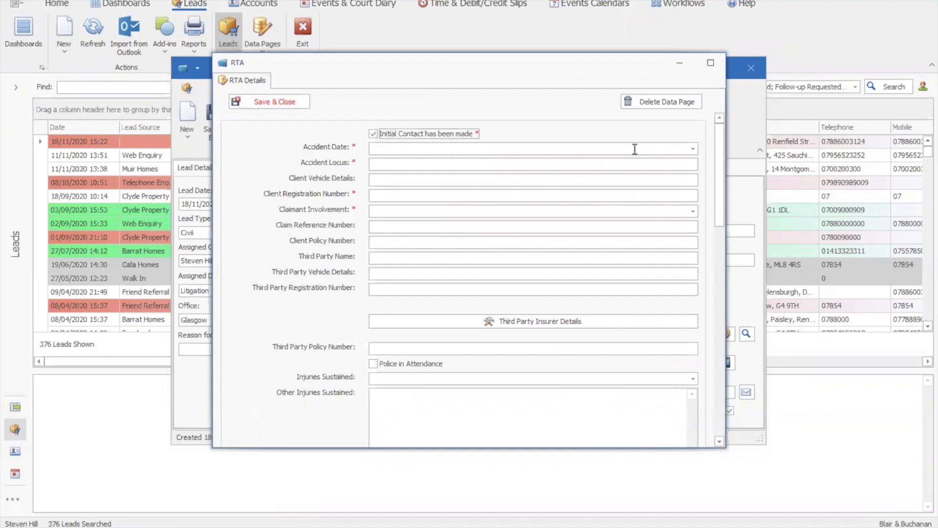
pyautogui.click(693, 149)
pyautogui.click(428, 249)
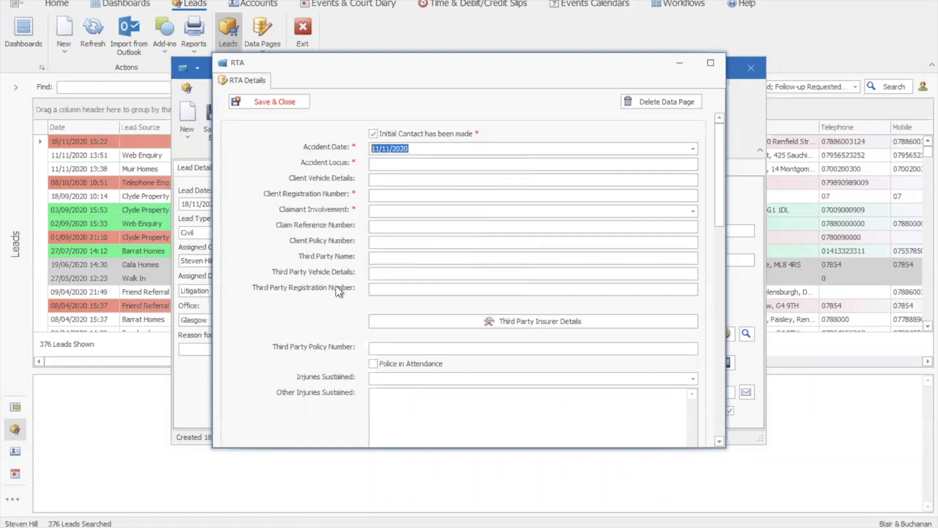
# - Enter High Street as the accident locus, fill in the client's vehicle registration number, and set the claimant involvement to Driver
pyautogui.click(401, 165)
pyautogui.write('High Stree')
pyautogui.write('t')
pyautogui.write('S')
pyautogui.write('R60')
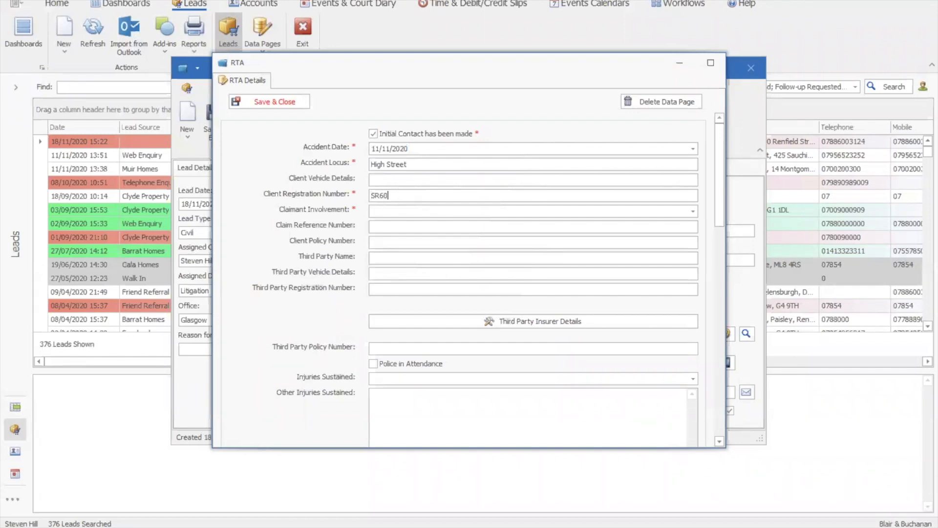
pyautogui.write(' DFR')
pyautogui.press('Tab')
pyautogui.press('Down')
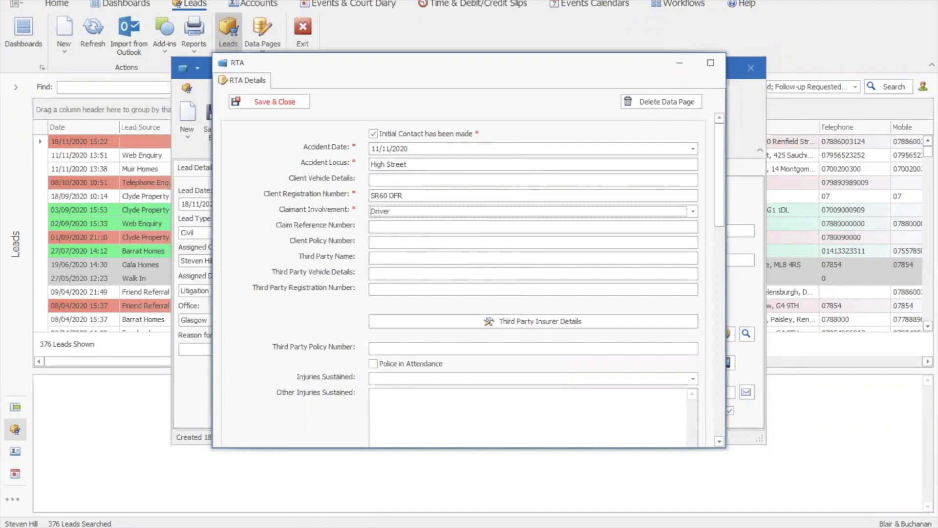
pyautogui.click(591, 211)
pyautogui.click(484, 224)
# - Search all contacts for the attended GP's address, choose the sixth listed contact, and save the GP details to the RTA page
pyautogui.scroll(-3, 718, 188)
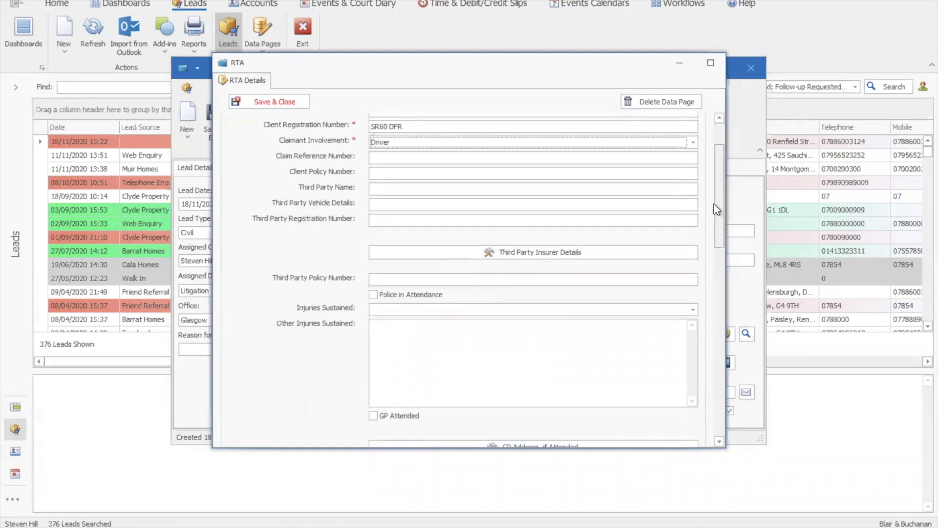
pyautogui.scroll(-3, 712, 212)
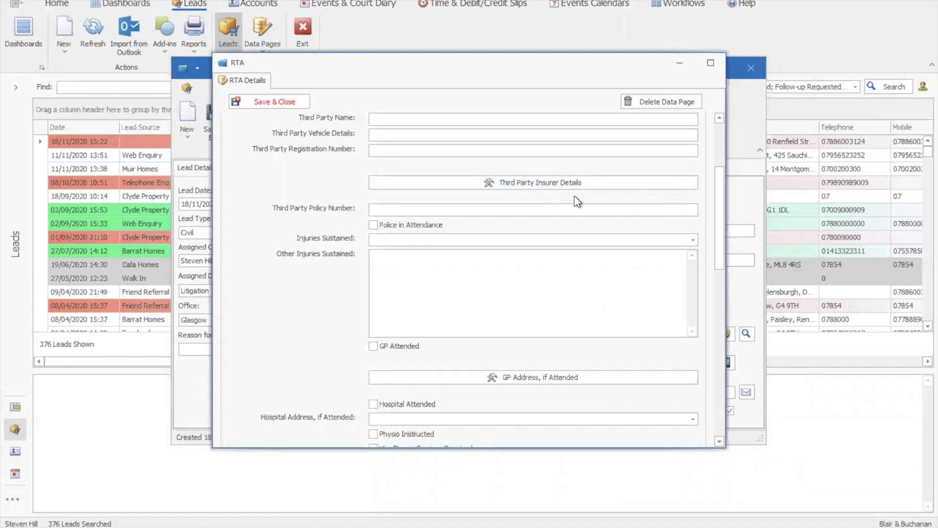
pyautogui.moveTo(720, 232); pyautogui.dragTo(692, 277)
pyautogui.click(506, 237)
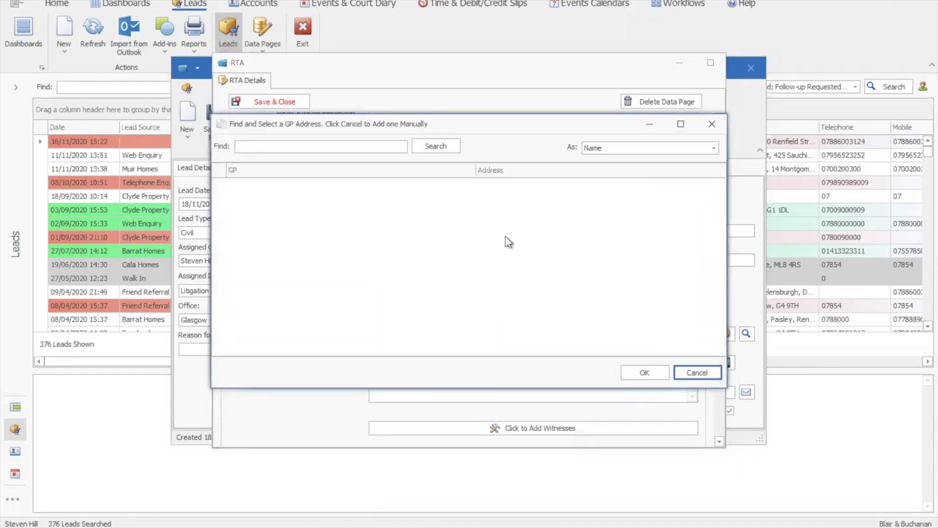
pyautogui.click(436, 146)
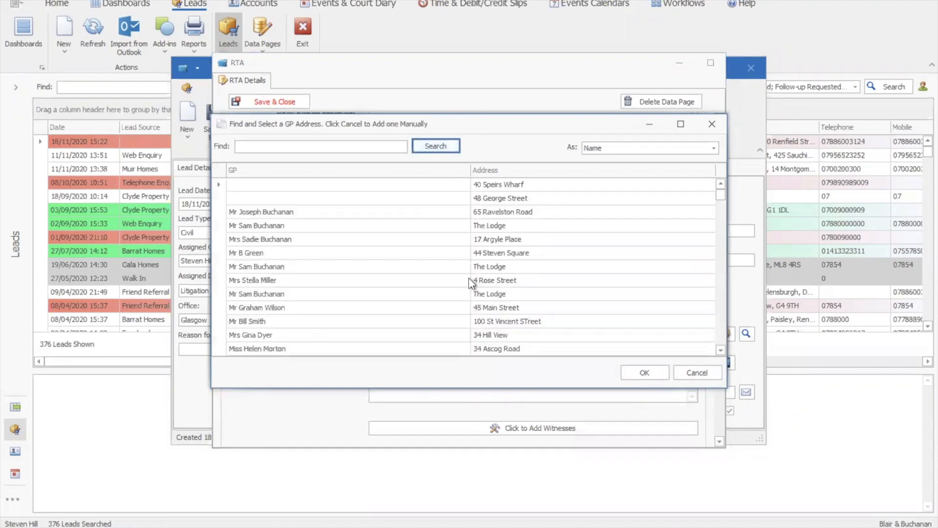
pyautogui.click(448, 254)
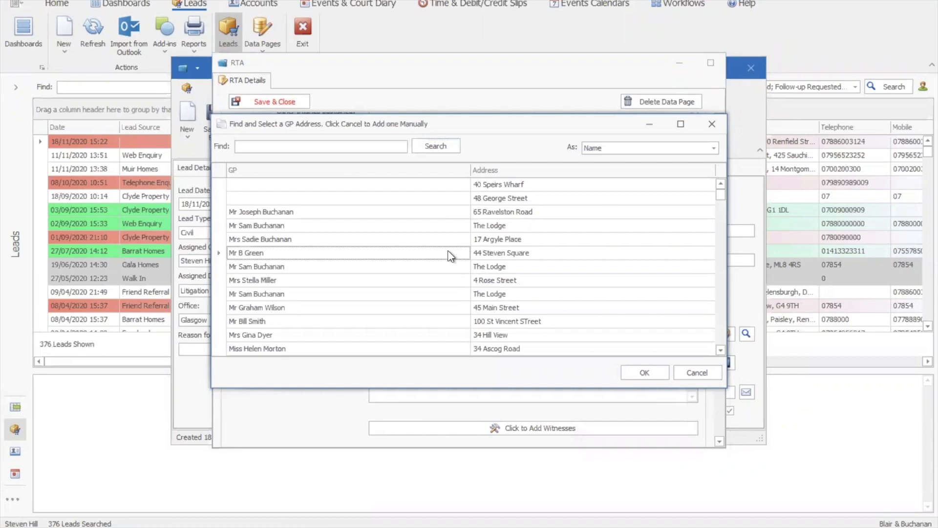
pyautogui.click(645, 373)
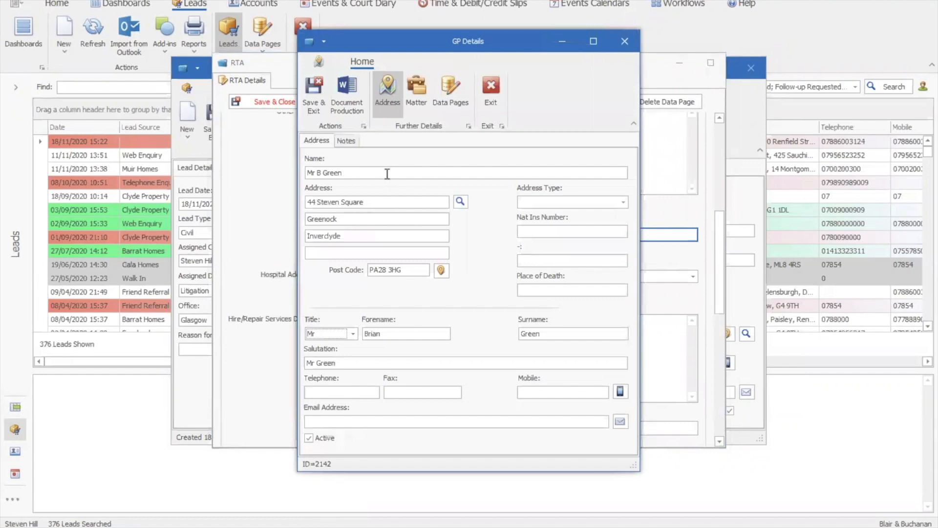
pyautogui.click(312, 92)
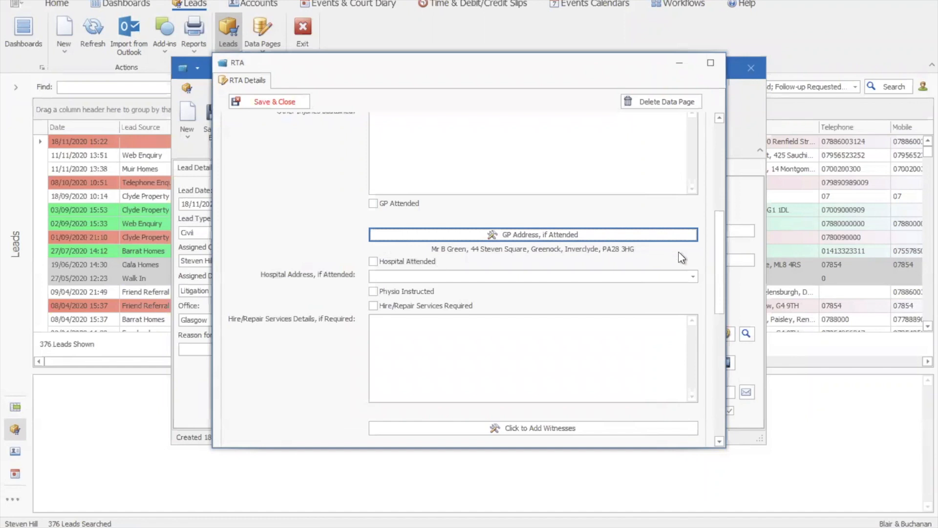
# - Review the remaining RTA fields through to the supporting documents and linked account options, then save and close the data page
pyautogui.moveTo(720, 254); pyautogui.dragTo(720, 278)
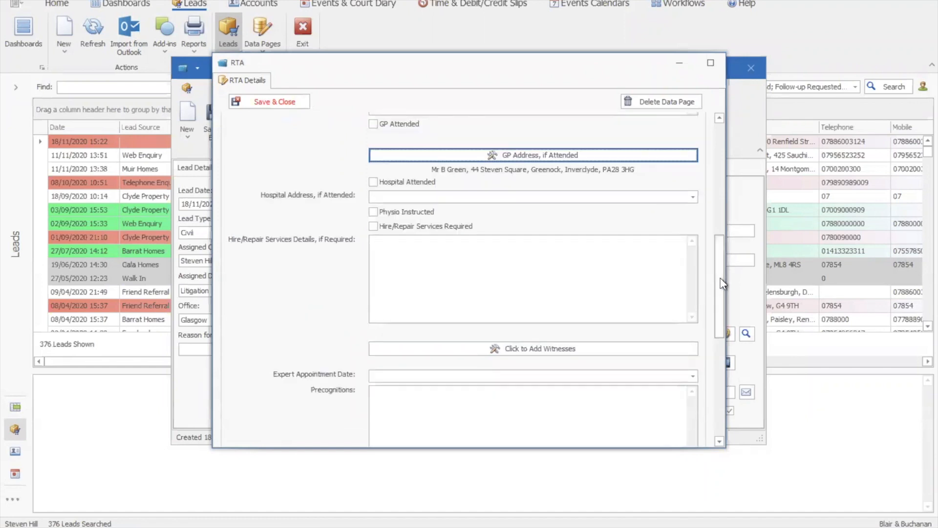
pyautogui.moveTo(723, 284); pyautogui.dragTo(717, 390)
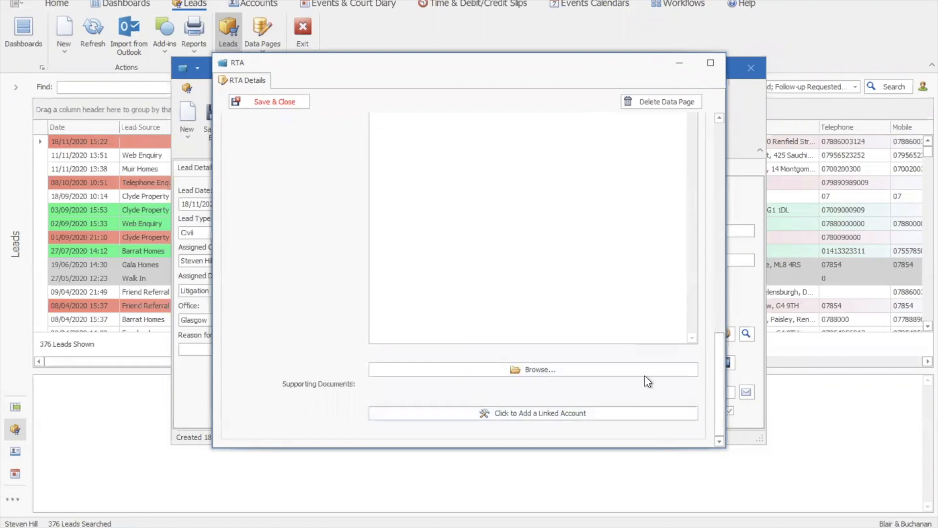
pyautogui.moveTo(722, 305); pyautogui.dragTo(720, 153)
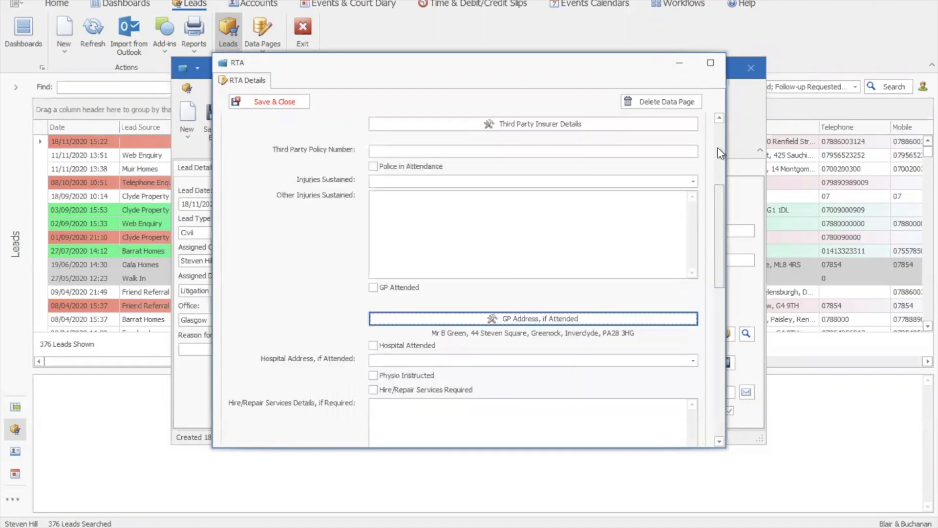
pyautogui.scroll(3, 721, 153)
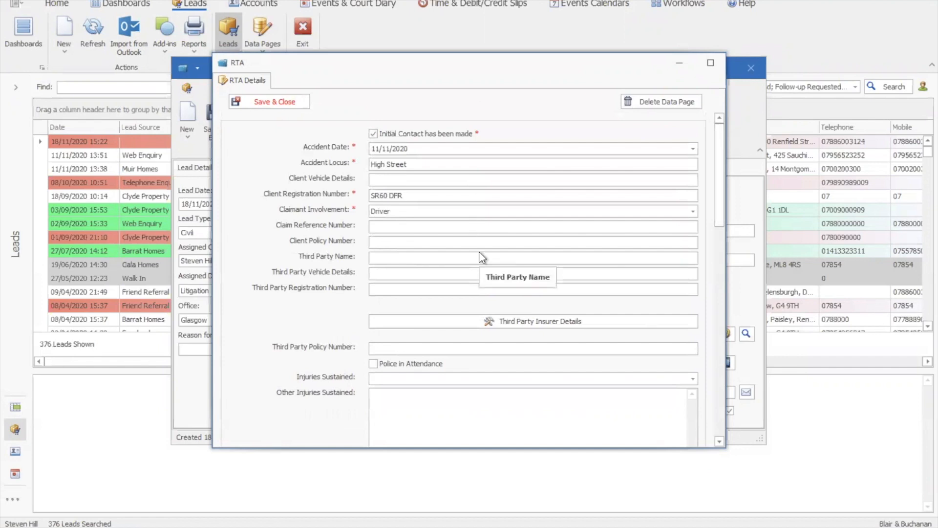
pyautogui.click(246, 96)
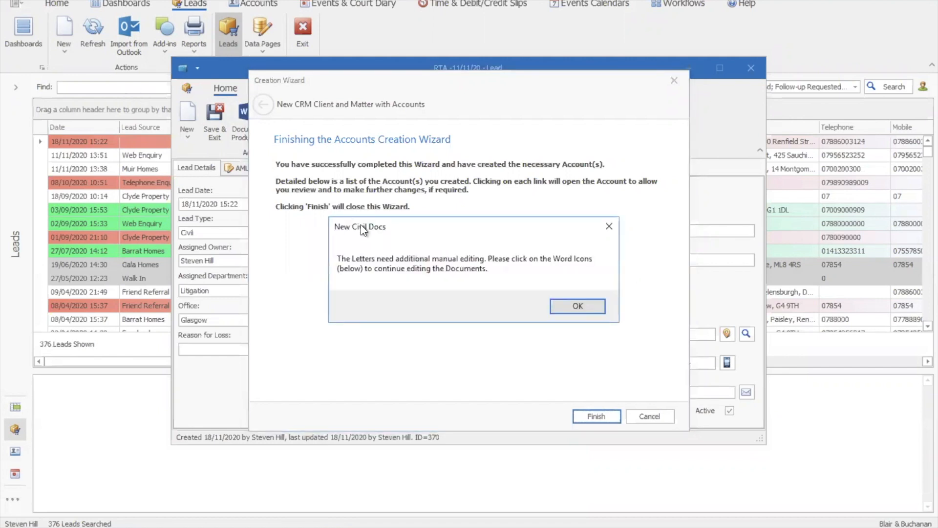
# - Acknowledge the letter-editing notice and review the client email's wording and attached letters
pyautogui.click(565, 306)
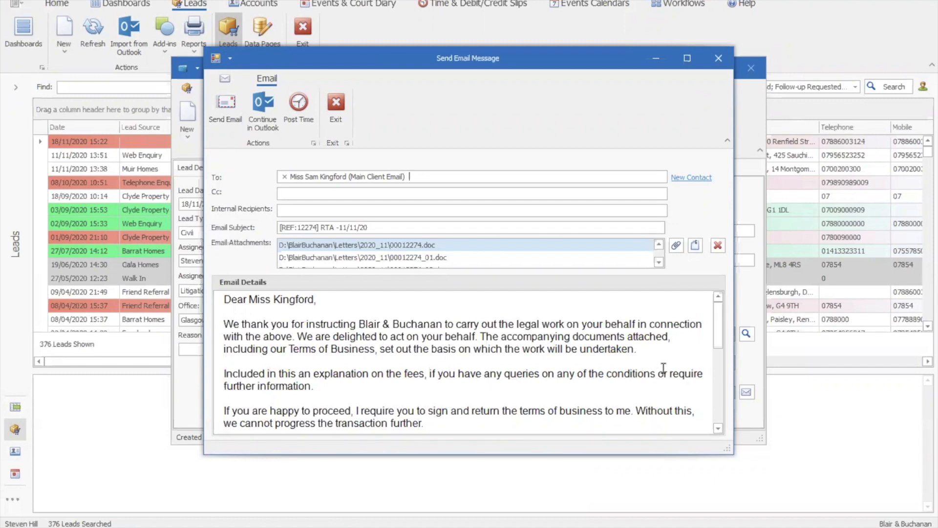
pyautogui.moveTo(723, 324); pyautogui.dragTo(722, 337)
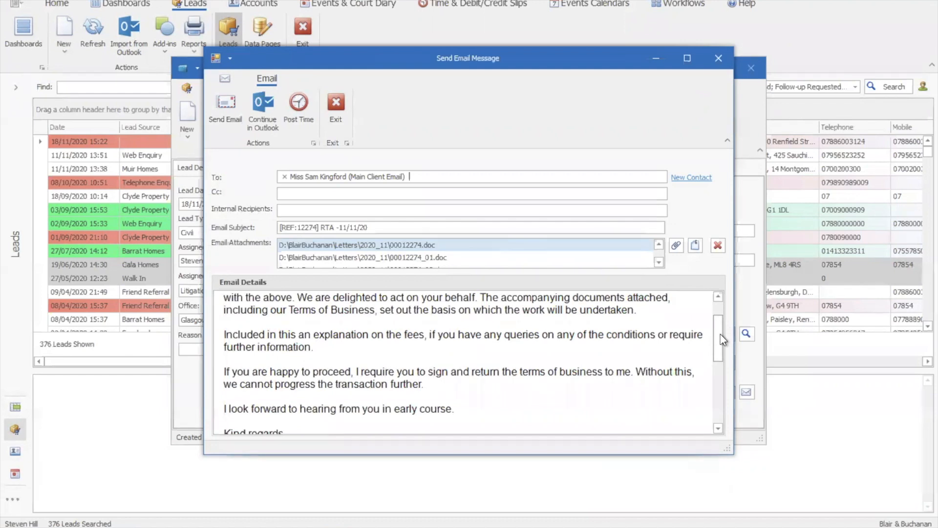
pyautogui.click(658, 262)
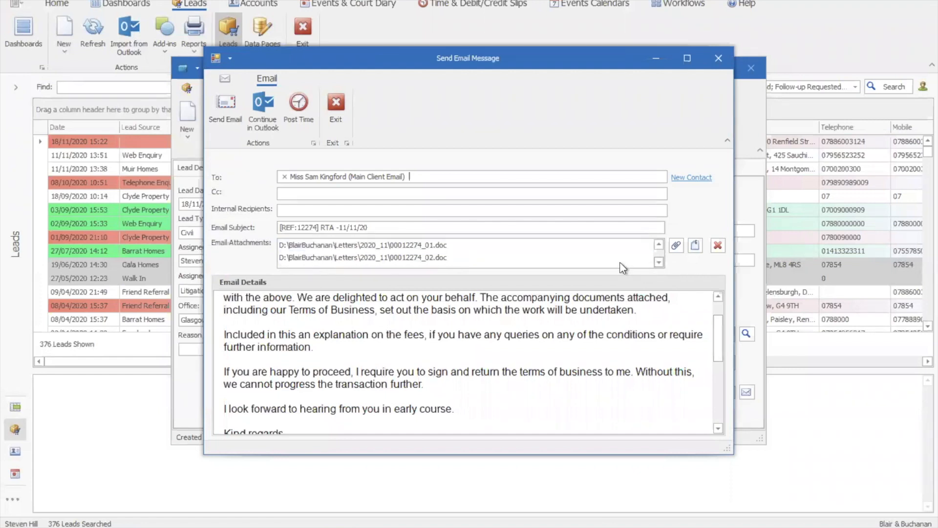
pyautogui.click(659, 245)
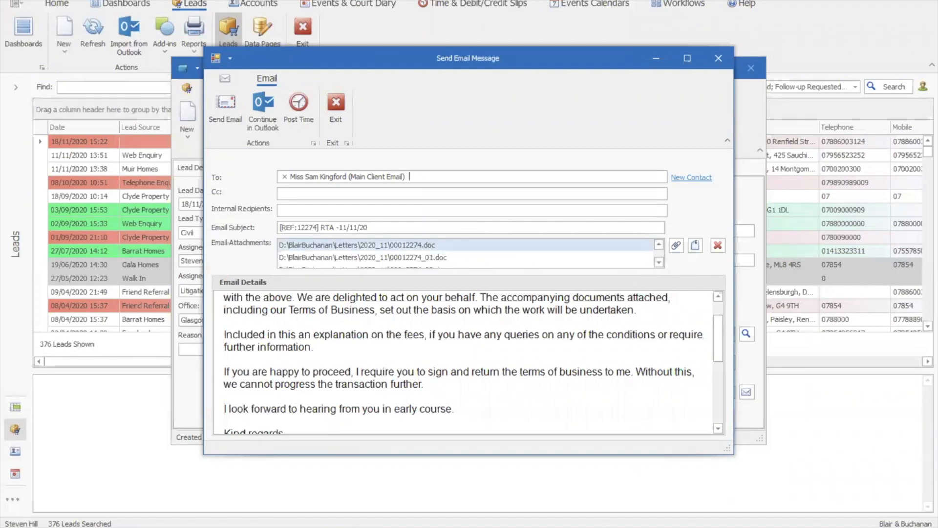
# - Check the generated letters in Word and close 00012274_02, 00012274_01 and 00012274
pyautogui.click(335, 527)
pyautogui.moveTo(269, 479)
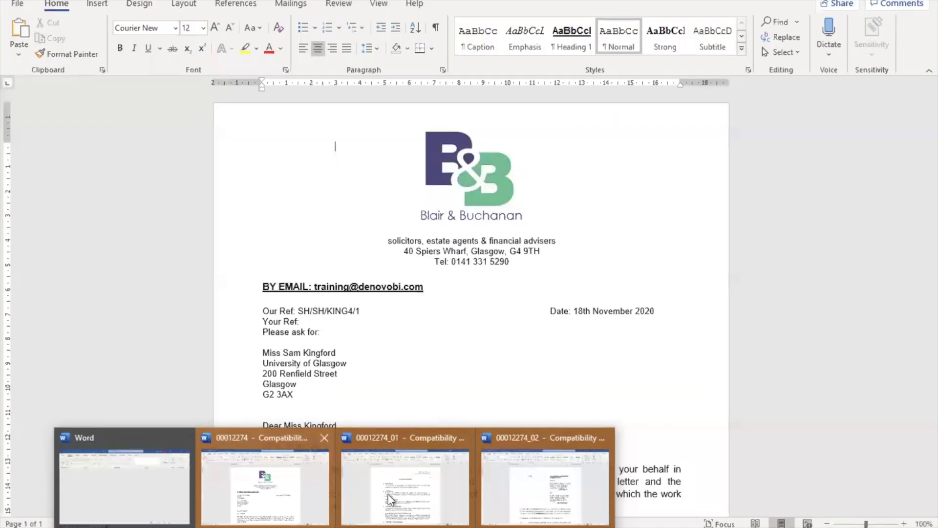
pyautogui.moveTo(452, 491)
pyautogui.moveTo(548, 488)
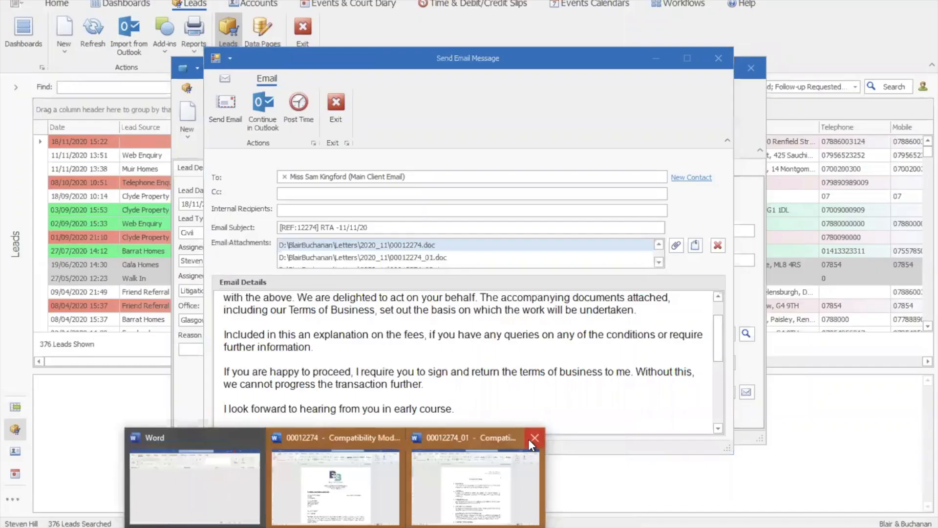
pyautogui.click(534, 438)
pyautogui.click(463, 438)
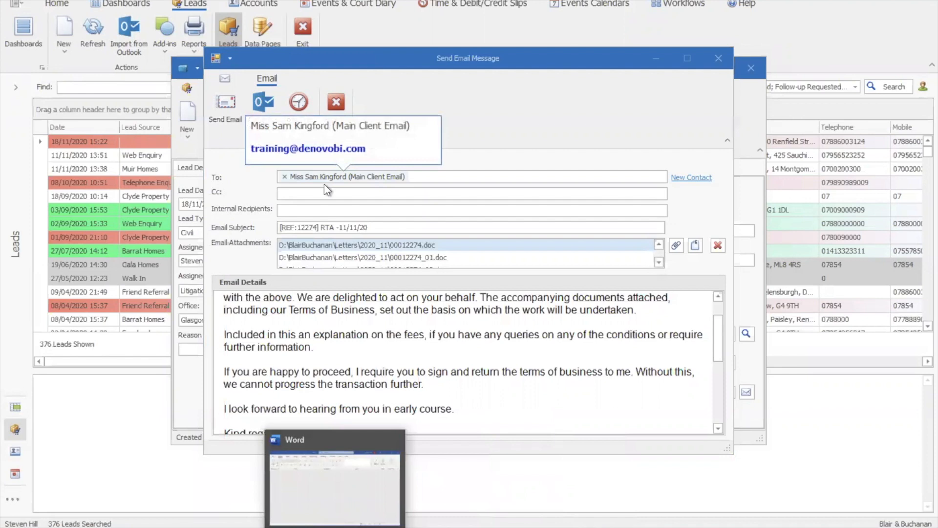
# - Check the email's attachment list again and send the onboarding email to the main client
pyautogui.click(647, 324)
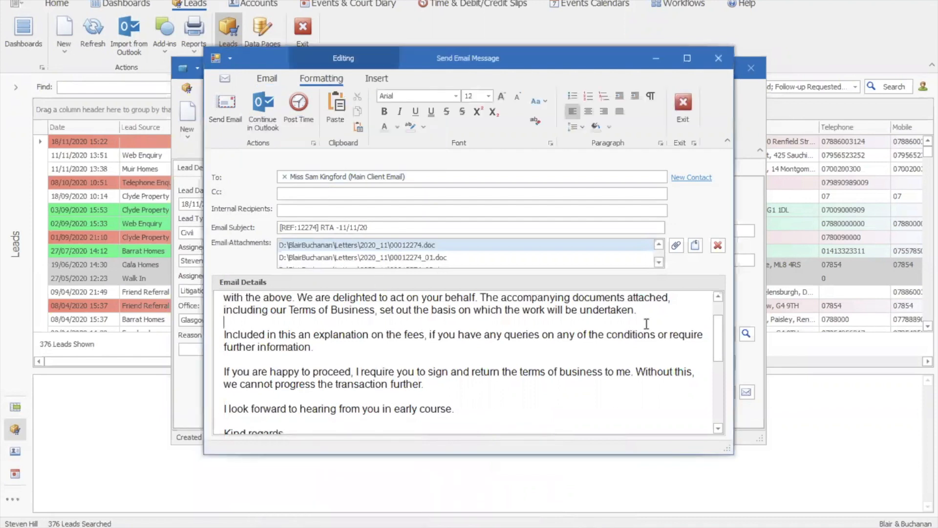
pyautogui.click(658, 262)
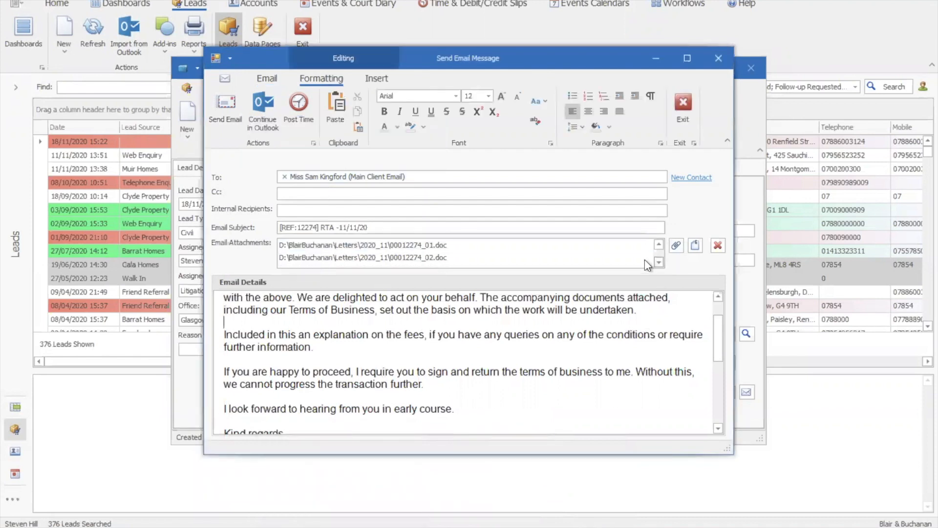
pyautogui.click(231, 121)
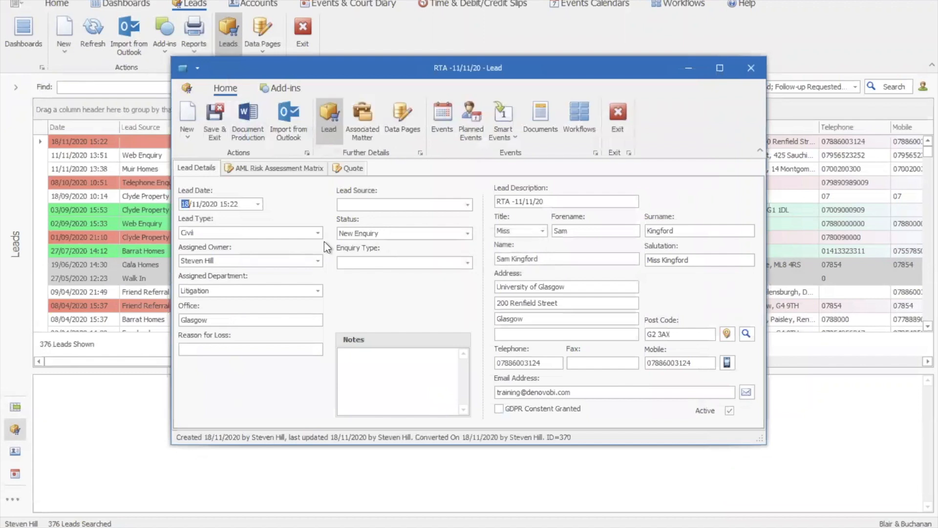
# - Open the lead's associated matter, show its events, and preview the letter attached to the New Client Onboarding event
pyautogui.click(363, 120)
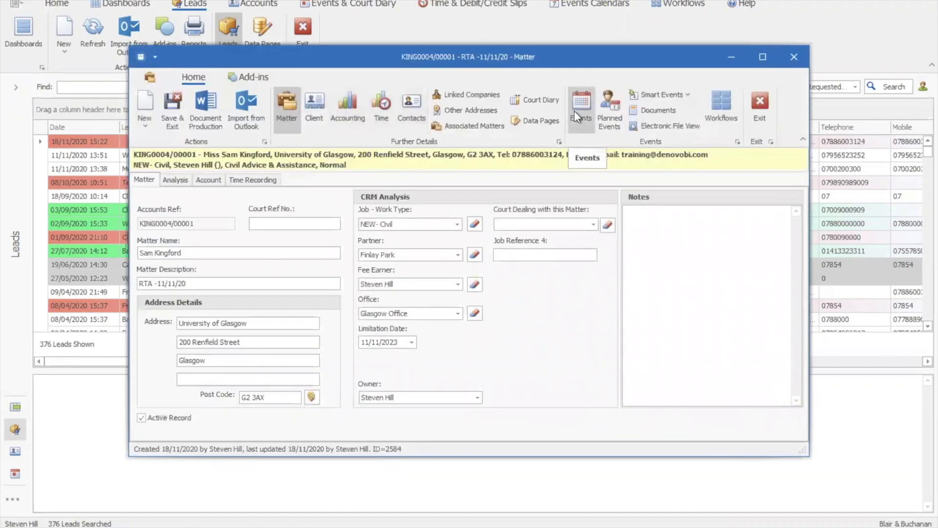
pyautogui.click(574, 111)
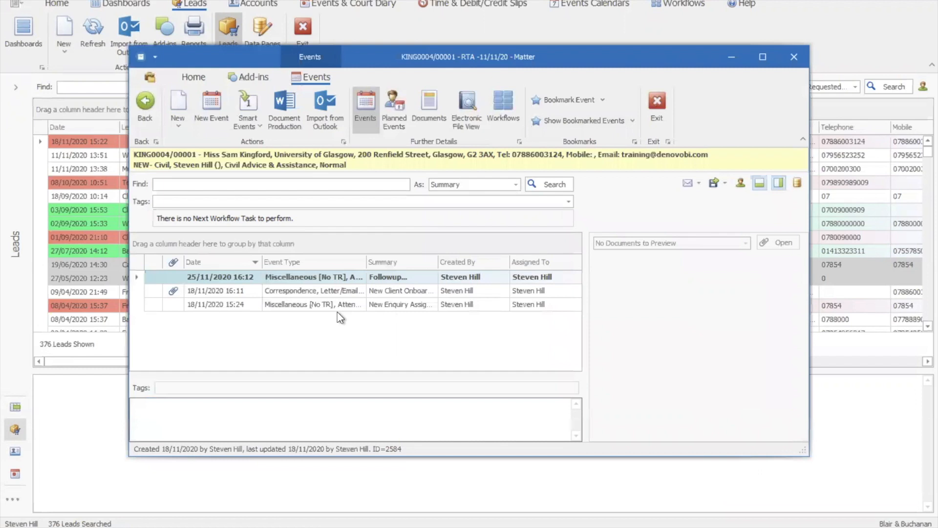
pyautogui.click(304, 294)
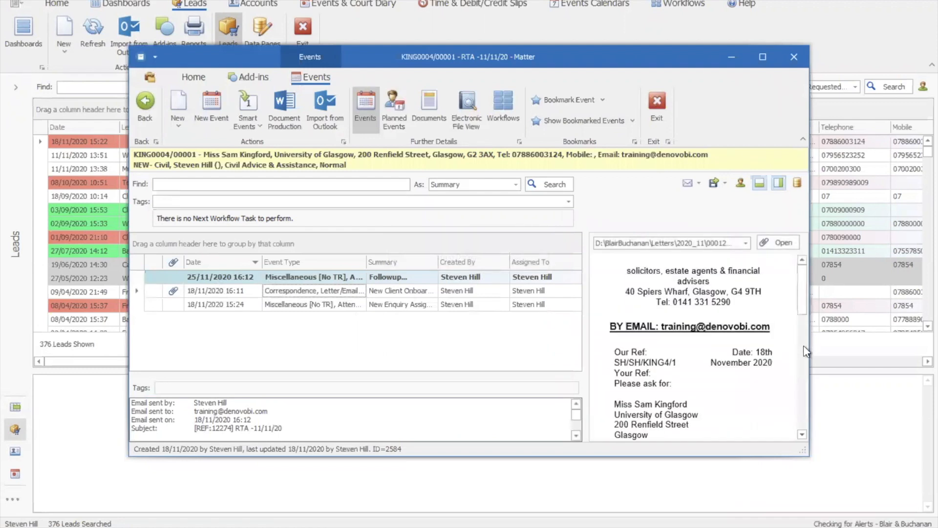
pyautogui.scroll(-5, 804, 362)
pyautogui.moveTo(804, 385); pyautogui.dragTo(803, 292)
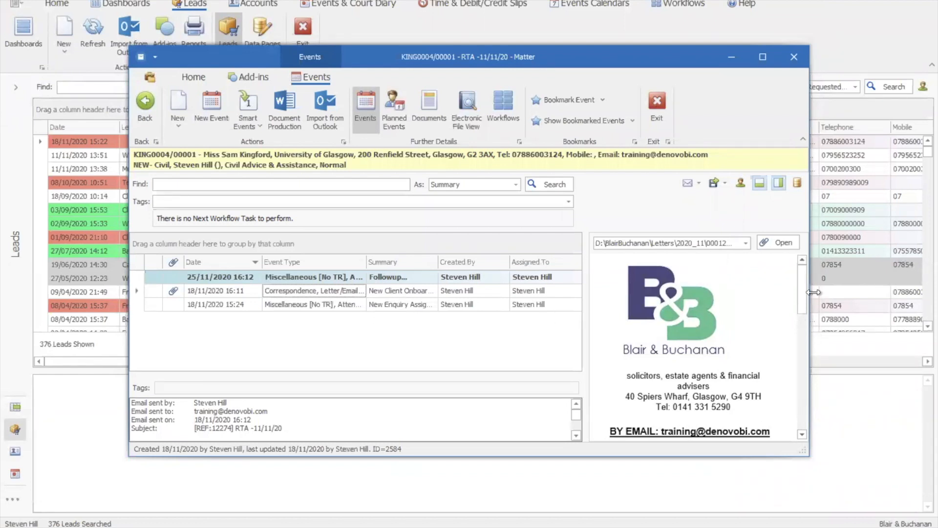
# - Preview the attached terms of business, 00012274_01.doc, and look through its clauses
pyautogui.click(746, 243)
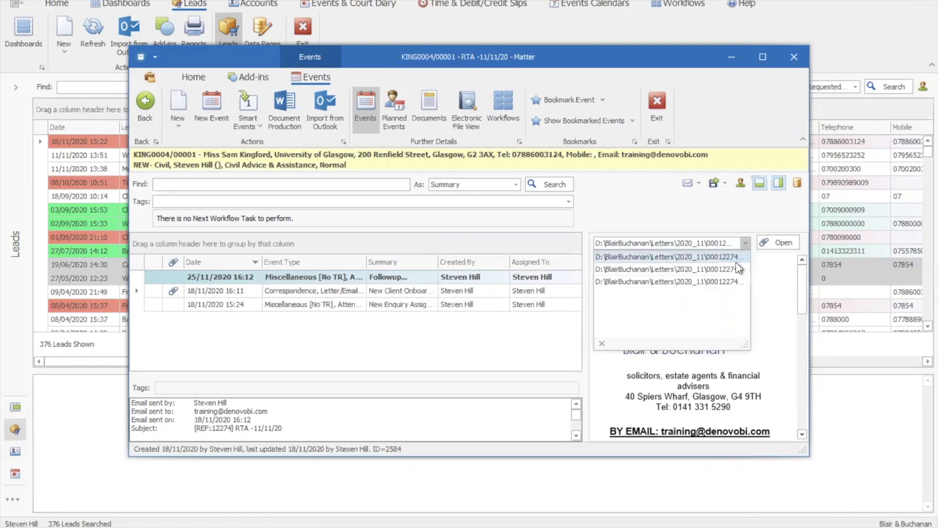
pyautogui.click(738, 268)
pyautogui.scroll(-5, 805, 331)
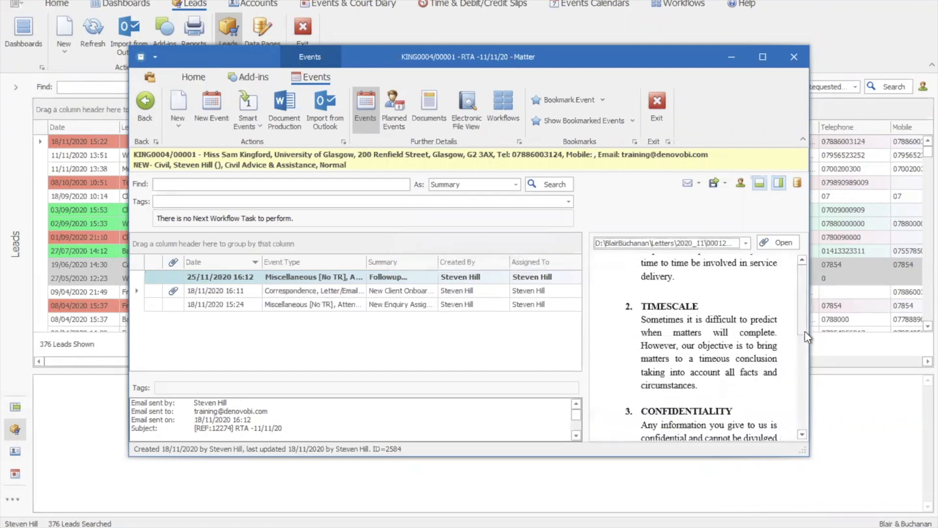
pyautogui.scroll(-8, 805, 331)
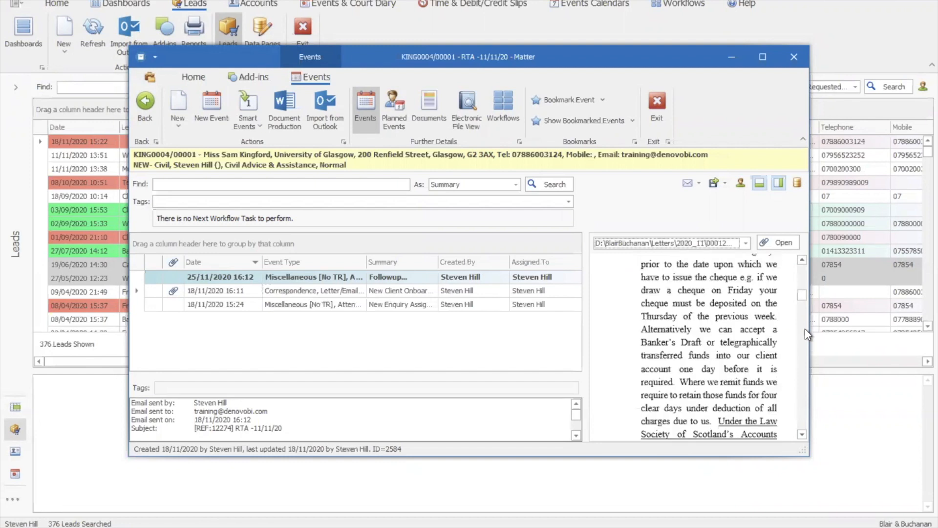
pyautogui.moveTo(802, 271); pyautogui.dragTo(799, 260)
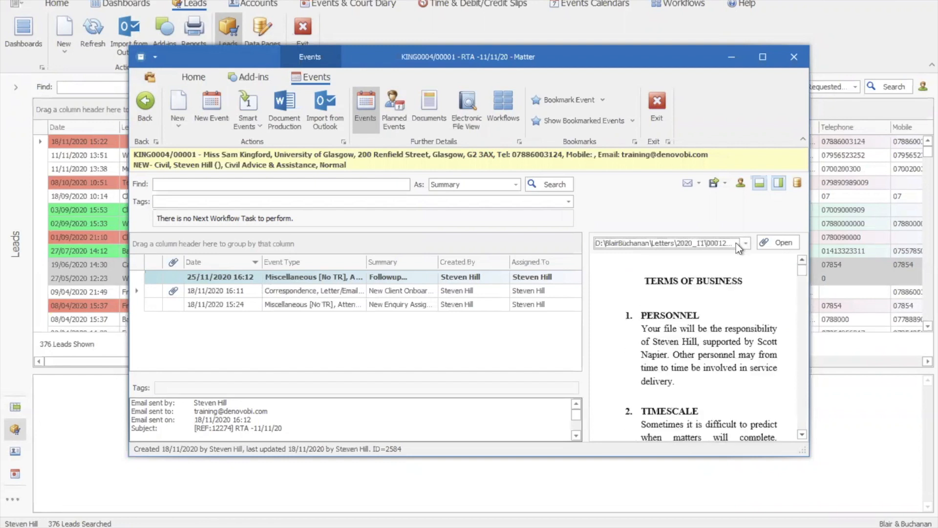
# - Maximise the matter window and view the details of the New Enquiry Assignment and New Client Onboarding events
pyautogui.click(760, 185)
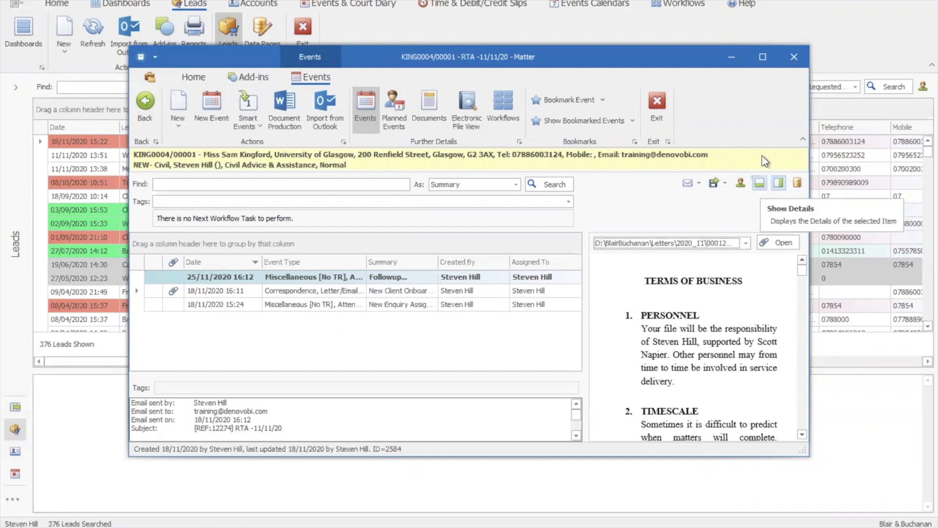
pyautogui.click(763, 57)
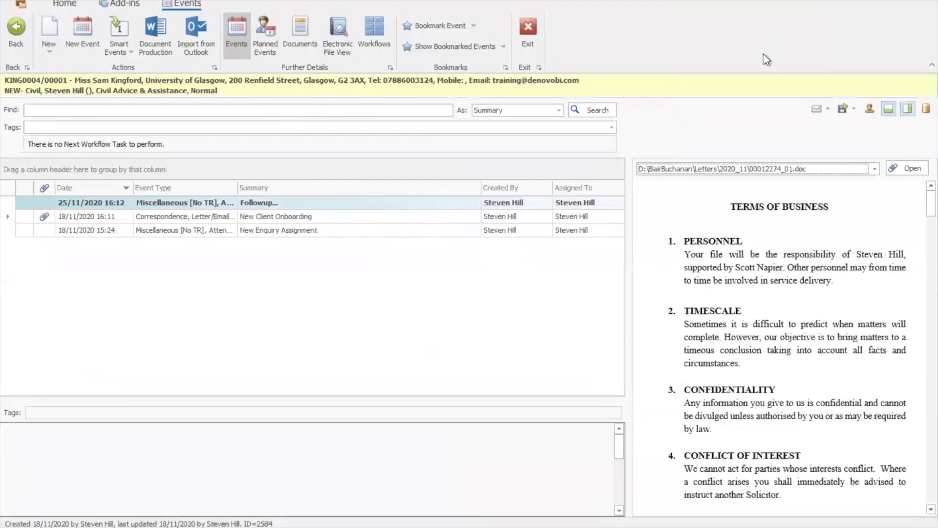
pyautogui.click(434, 217)
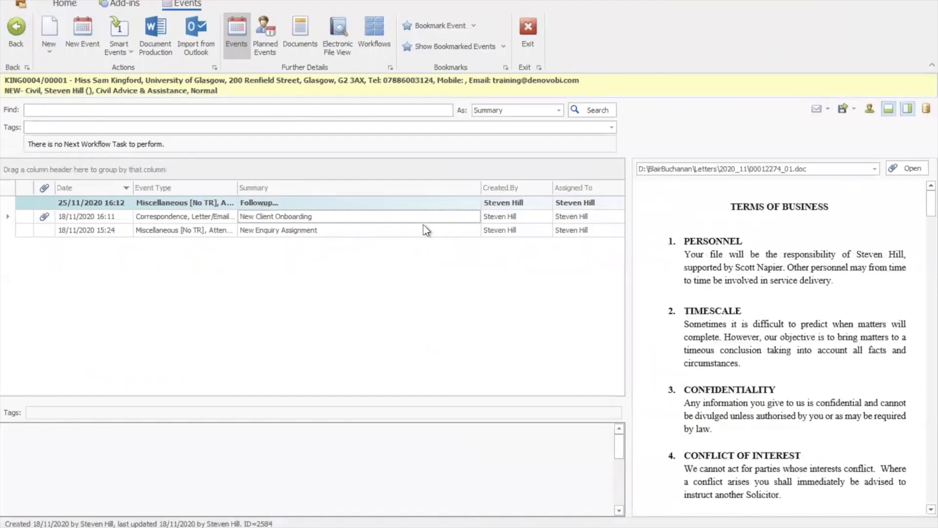
pyautogui.click(403, 231)
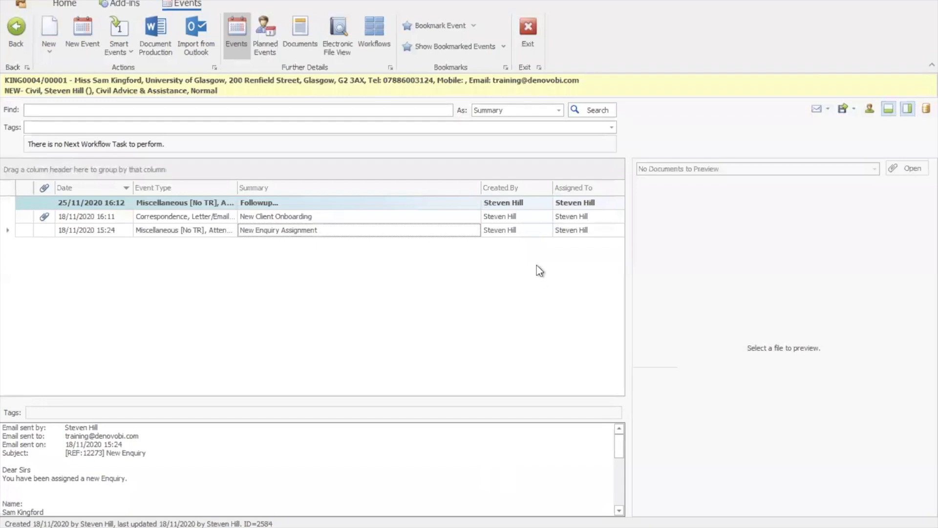
pyautogui.click(386, 216)
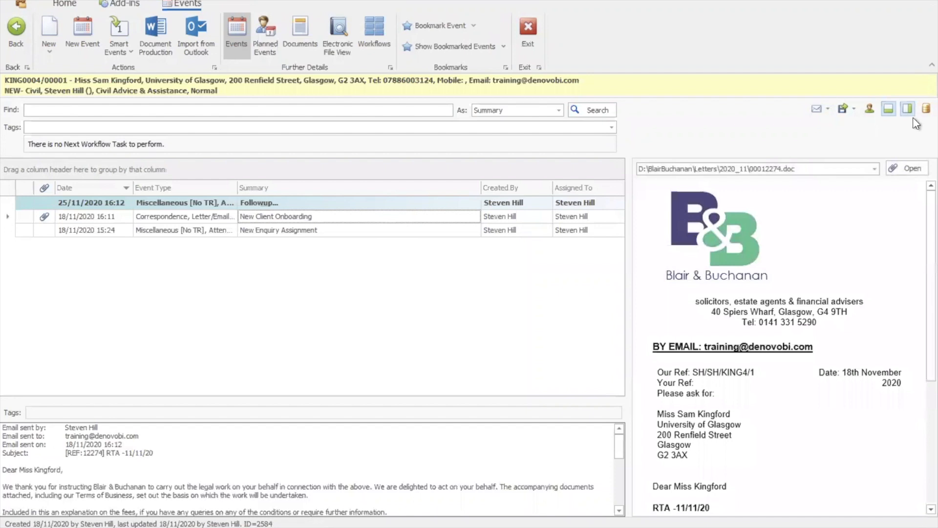
# - Show the RTA Documents data page beside the events, mark Hospital Records and GP Records as received, save it, and restore the document preview
pyautogui.click(924, 109)
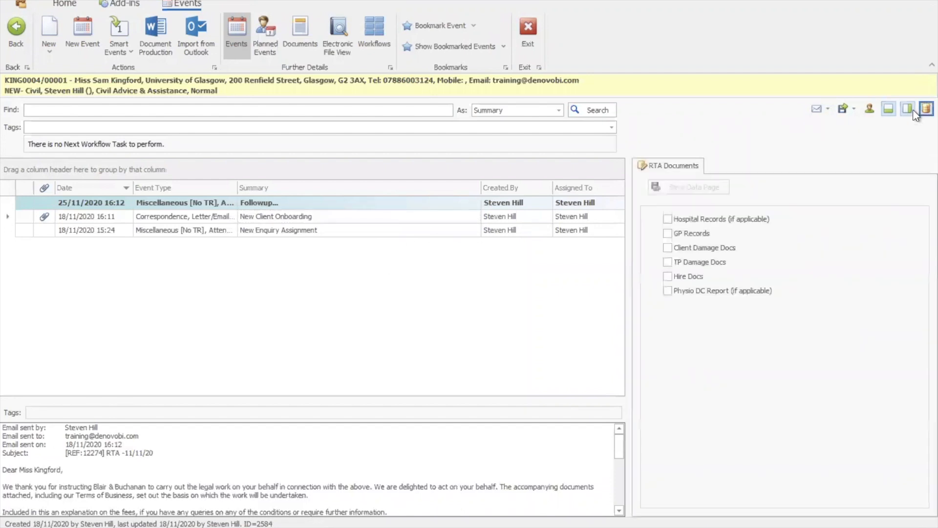
pyautogui.click(668, 219)
pyautogui.click(667, 233)
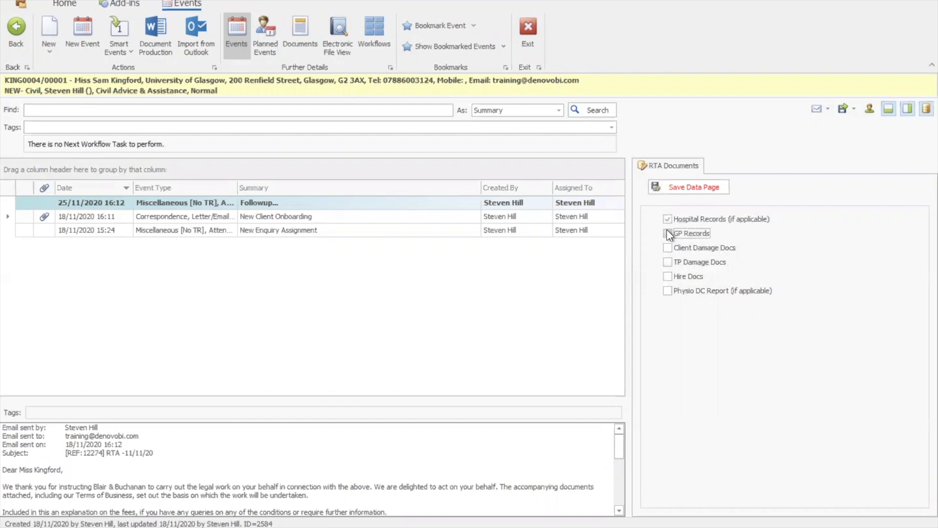
pyautogui.click(685, 190)
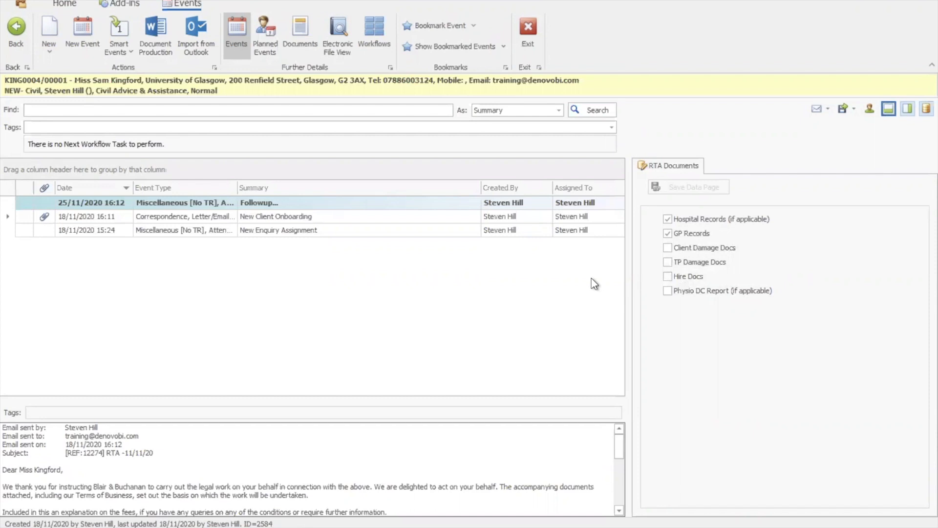
pyautogui.click(924, 108)
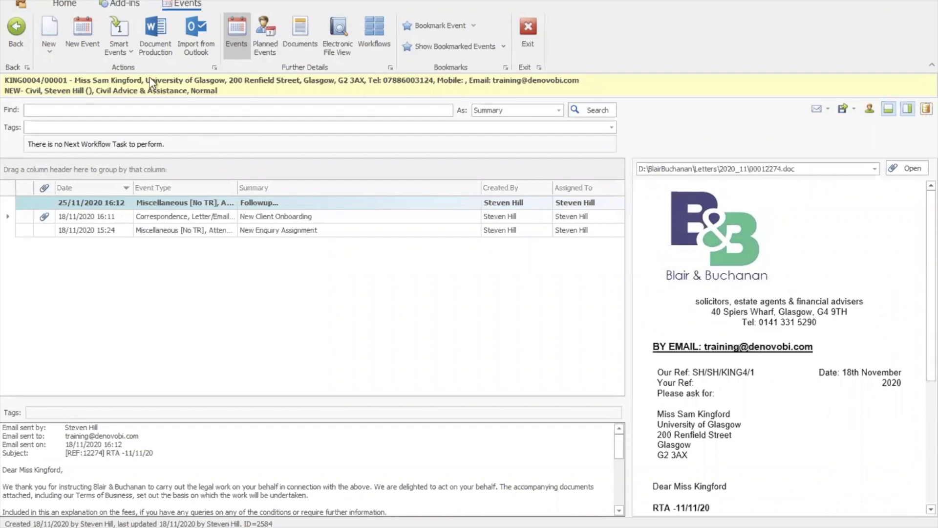
# - Return to the matter details, view its account balances and time recording settings, and come back to the matter
pyautogui.click(22, 39)
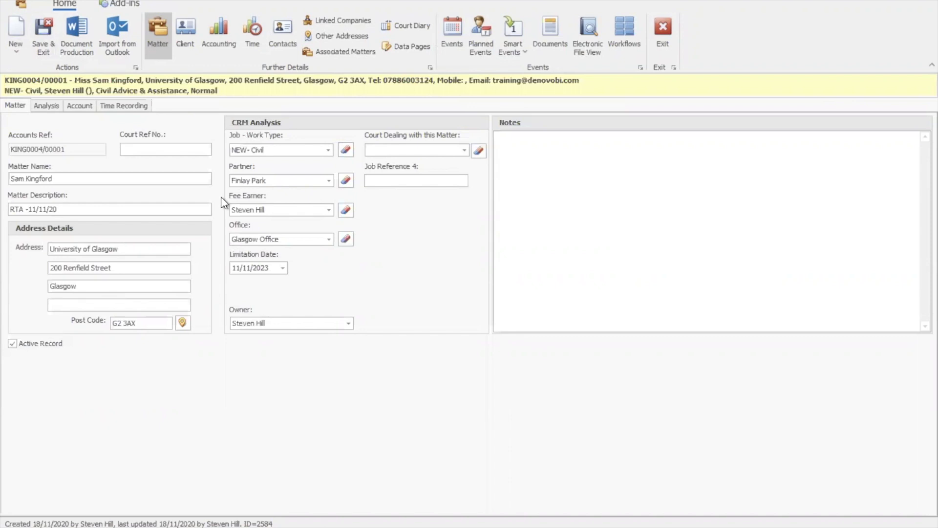
pyautogui.click(78, 105)
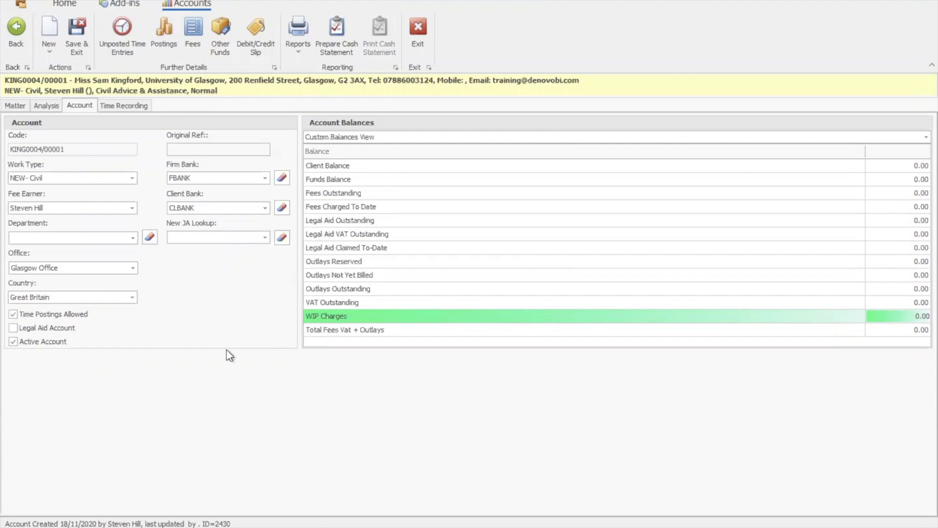
pyautogui.click(118, 109)
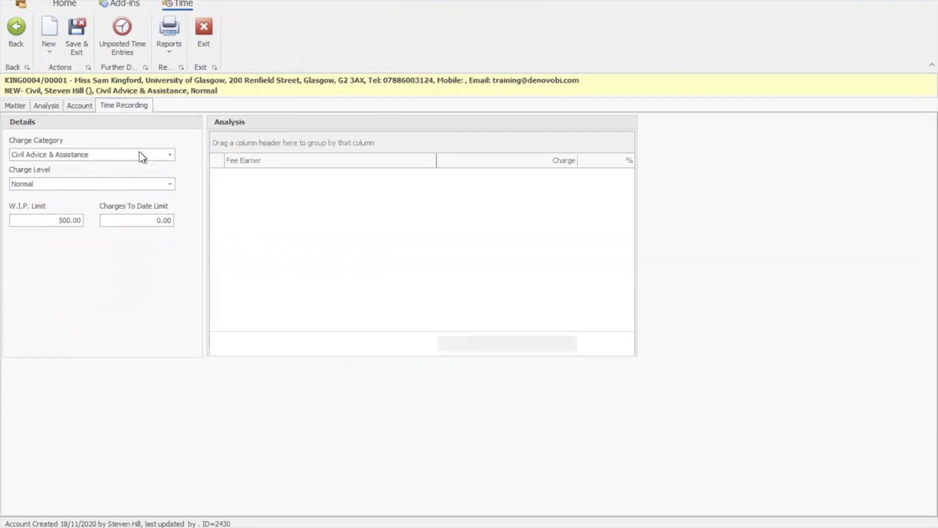
pyautogui.click(17, 42)
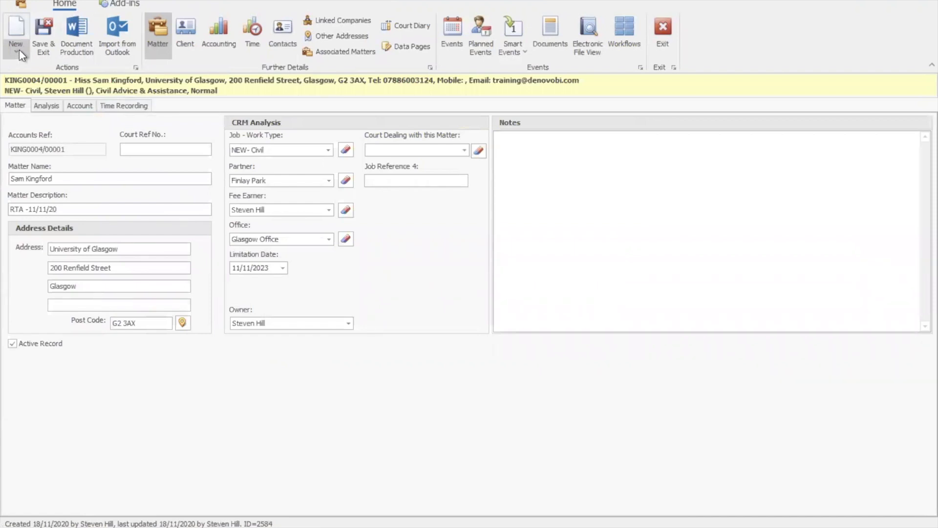
# - Add a Tel. Call (>4 <= 10 mins) time entry to the matter with the narrative "Update" and save it
pyautogui.click(17, 49)
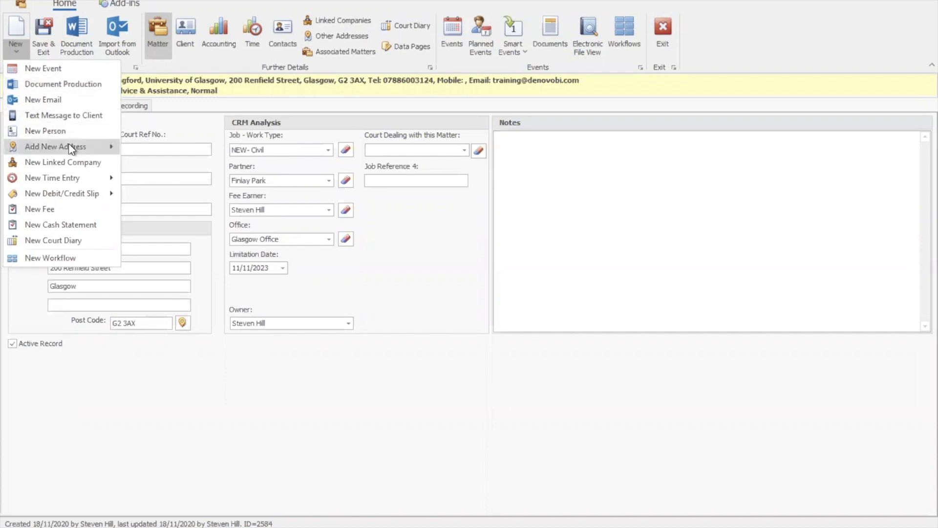
pyautogui.moveTo(77, 177)
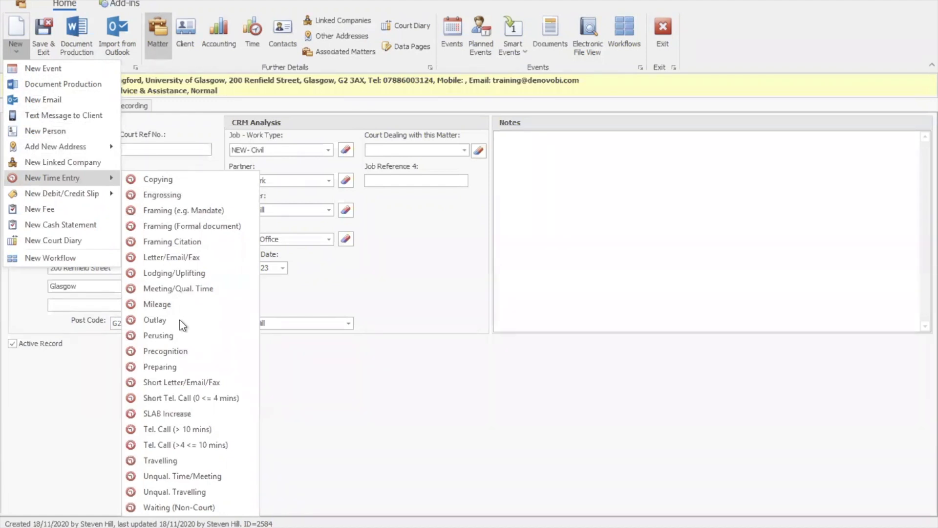
pyautogui.click(182, 445)
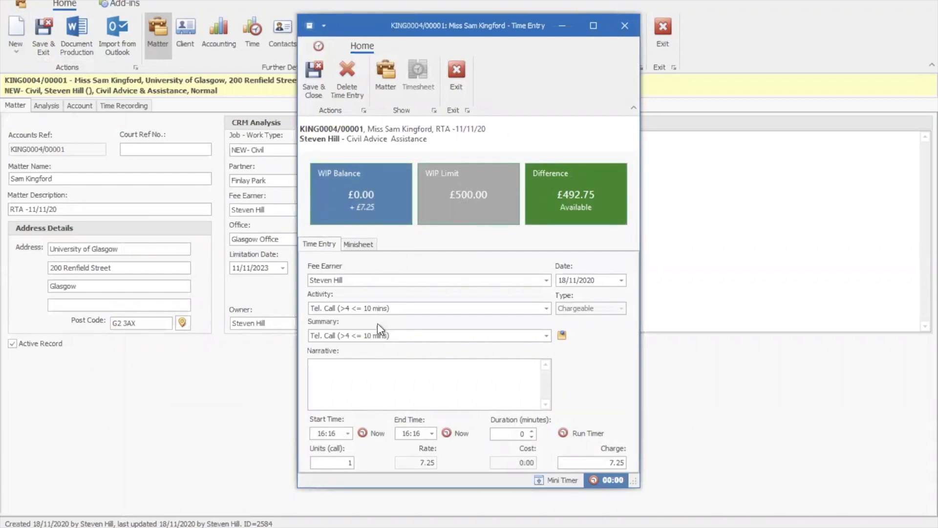
pyautogui.click(339, 366)
pyautogui.write('Update')
pyautogui.doubleClick(416, 433)
pyautogui.press('Tab')
pyautogui.click(309, 77)
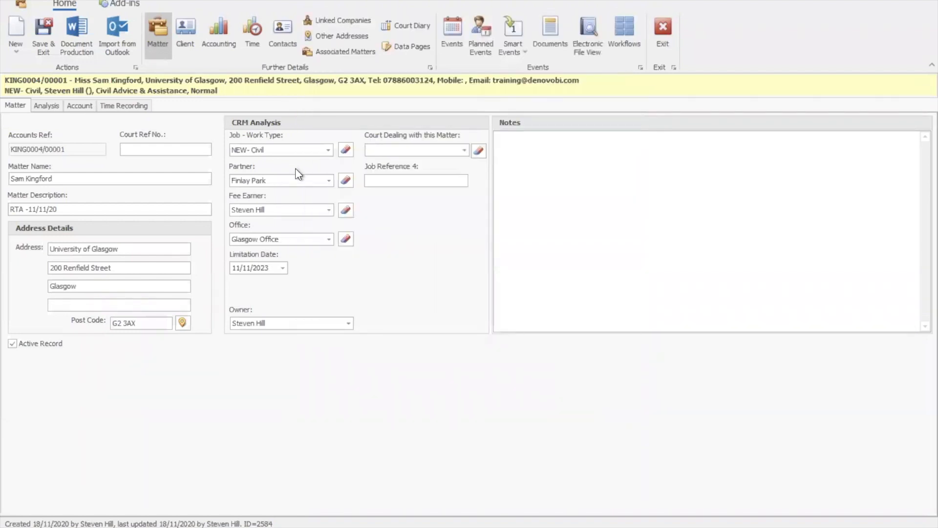
# - Start a document for the selected matter using the NEW - Civil Styles template "Letter 1 - Enclose WRIT"
pyautogui.click(78, 48)
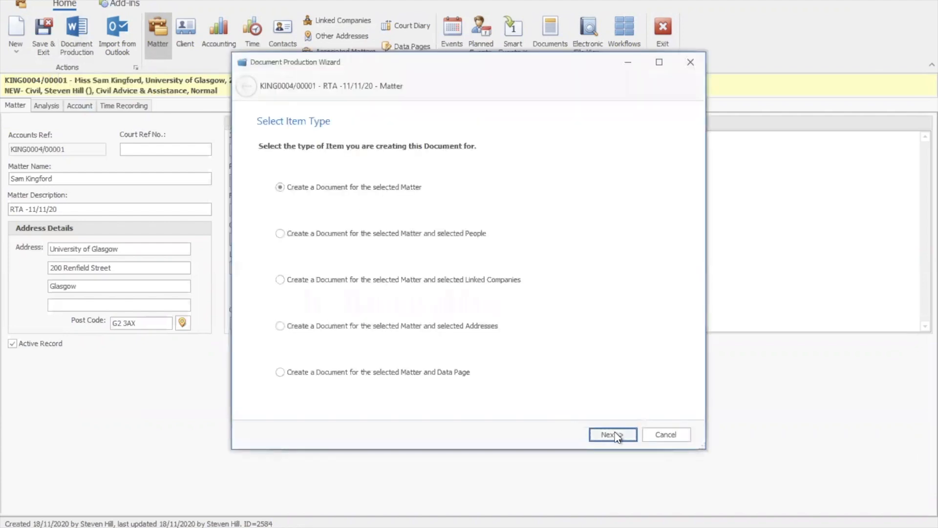
pyautogui.click(614, 435)
pyautogui.click(501, 178)
pyautogui.click(501, 242)
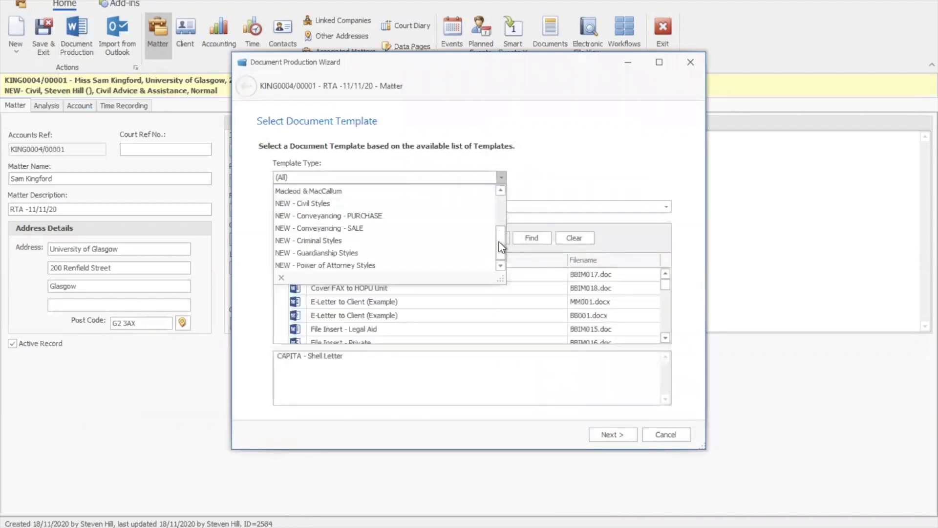
pyautogui.click(408, 208)
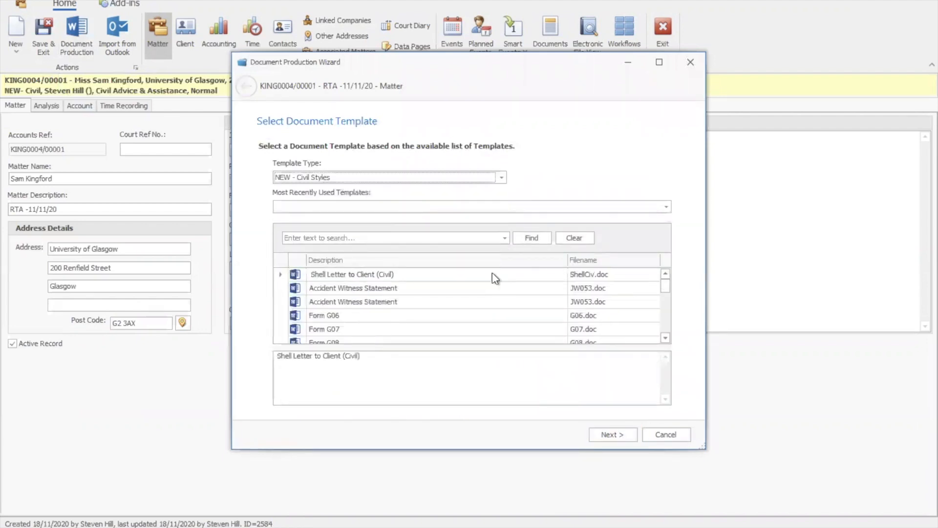
pyautogui.click(664, 322)
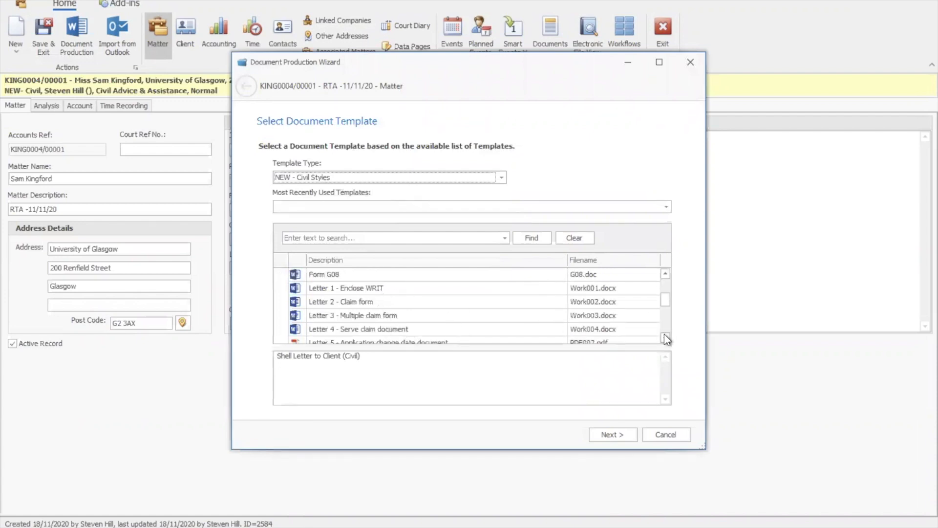
pyautogui.click(492, 288)
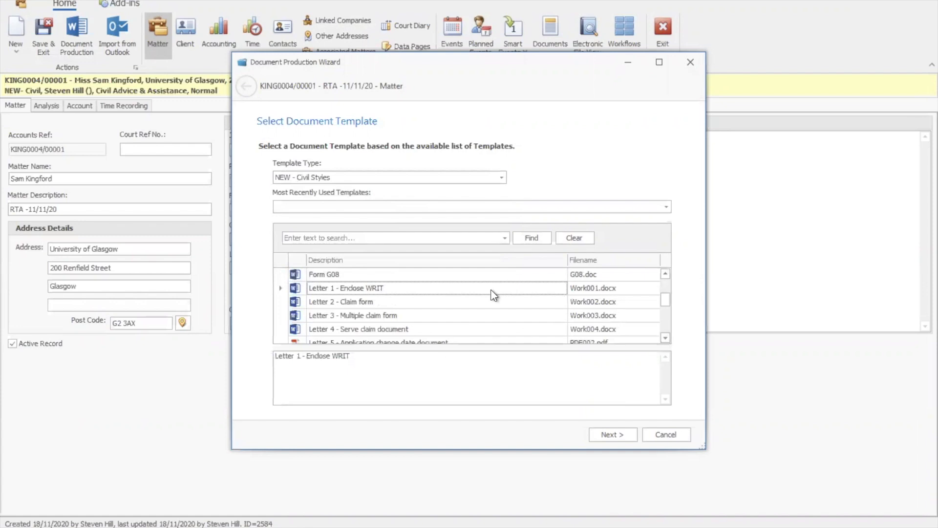
pyautogui.click(613, 435)
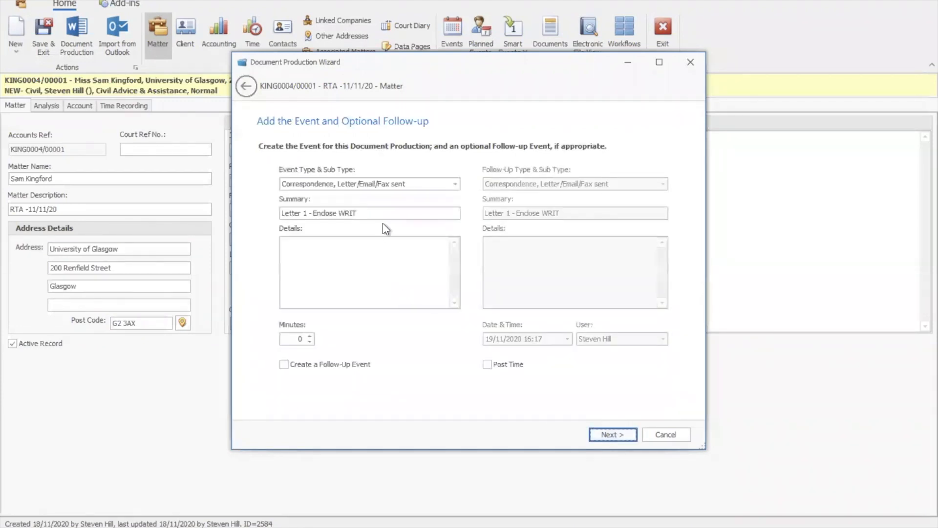
# - Turn on time posting for the letter's event and finish creating the document
pyautogui.click(488, 365)
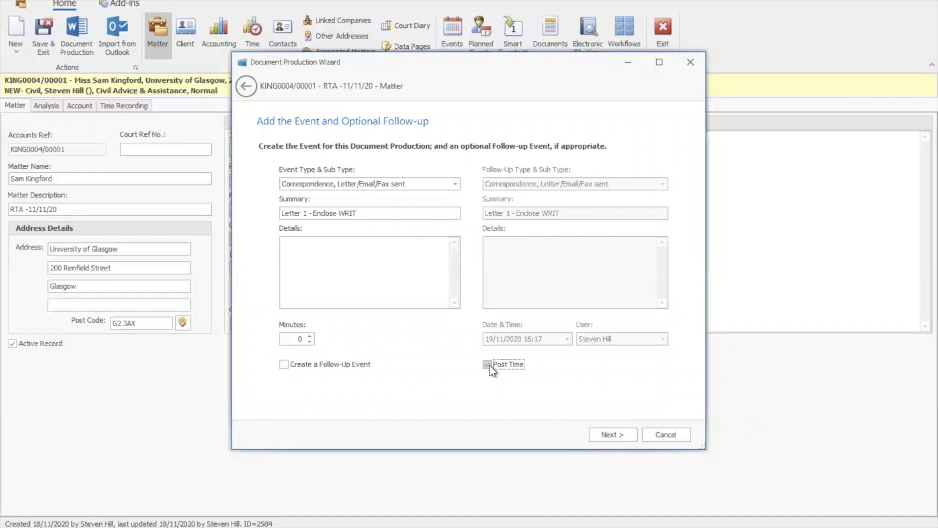
pyautogui.click(602, 437)
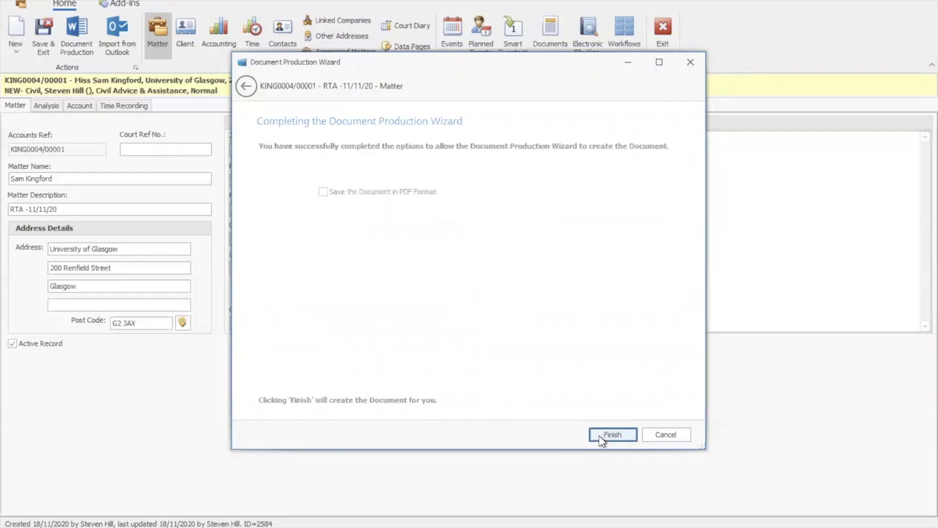
pyautogui.click(601, 436)
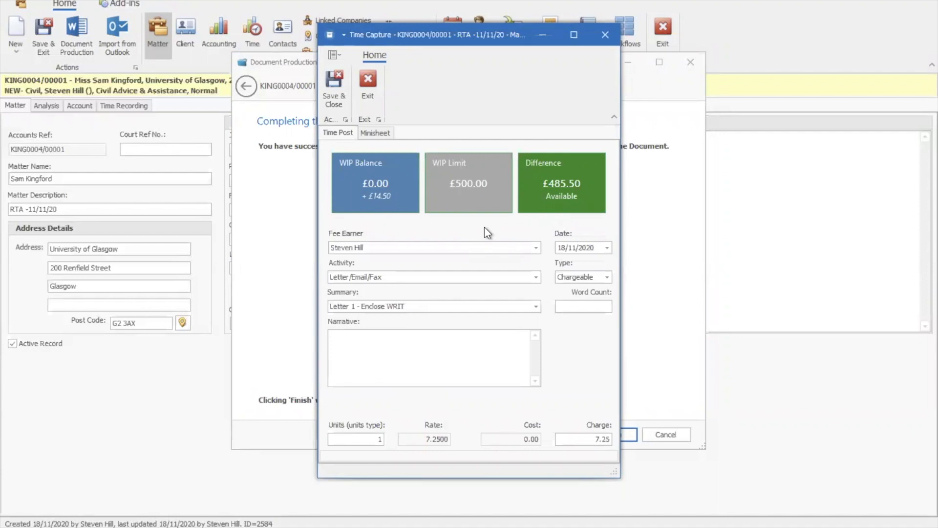
# - Switch to the generated letter in Word, look through it, and select its body text to check the word count
pyautogui.click(335, 527)
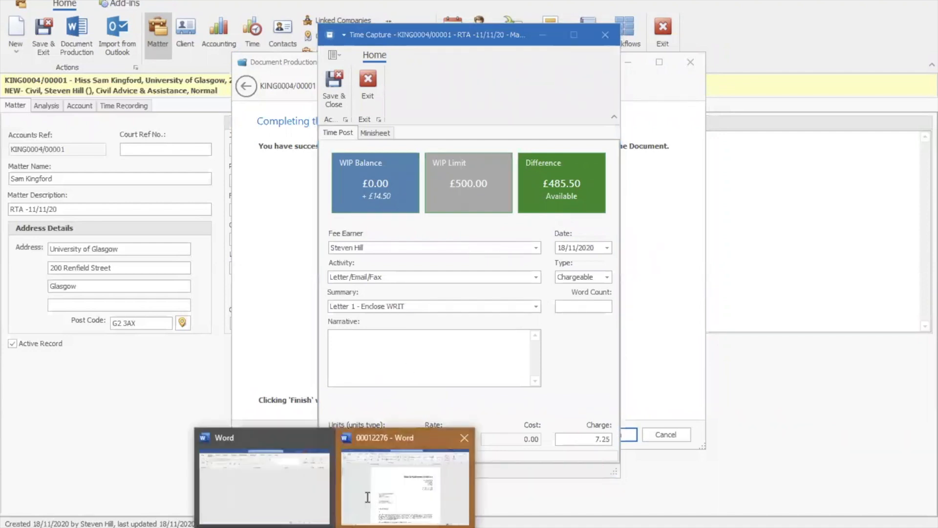
pyautogui.click(367, 497)
pyautogui.scroll(-5, 342, 274)
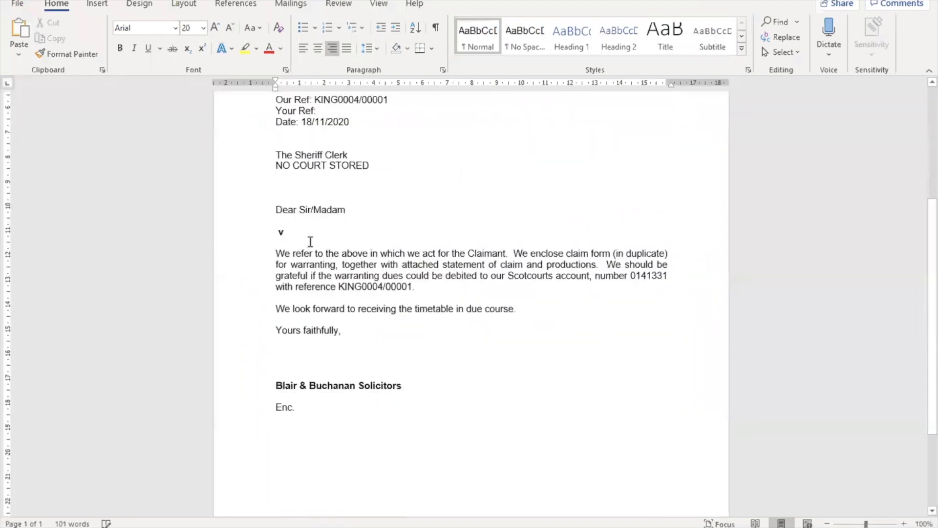
pyautogui.moveTo(277, 225); pyautogui.dragTo(527, 332)
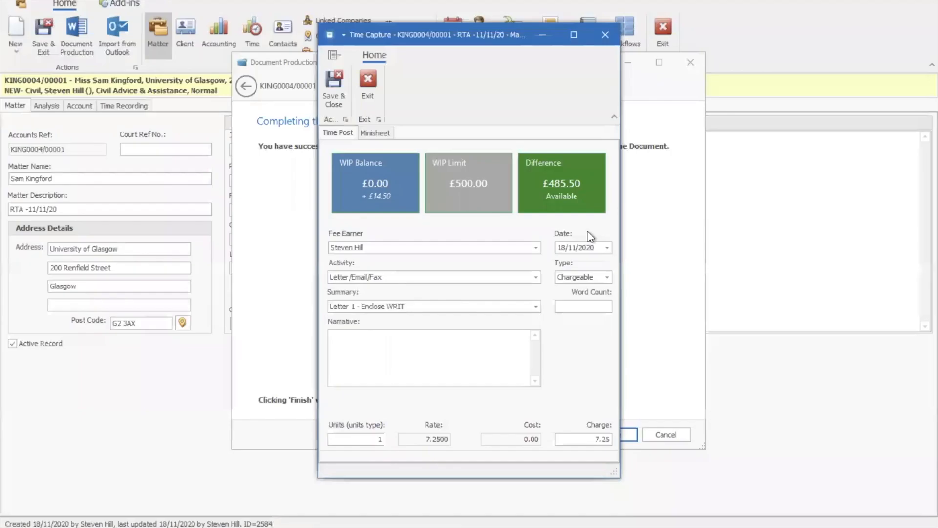
# - Set the word count to 300 in the letter's time capture and save the time entry
pyautogui.write('300')
pyautogui.press('Tab')
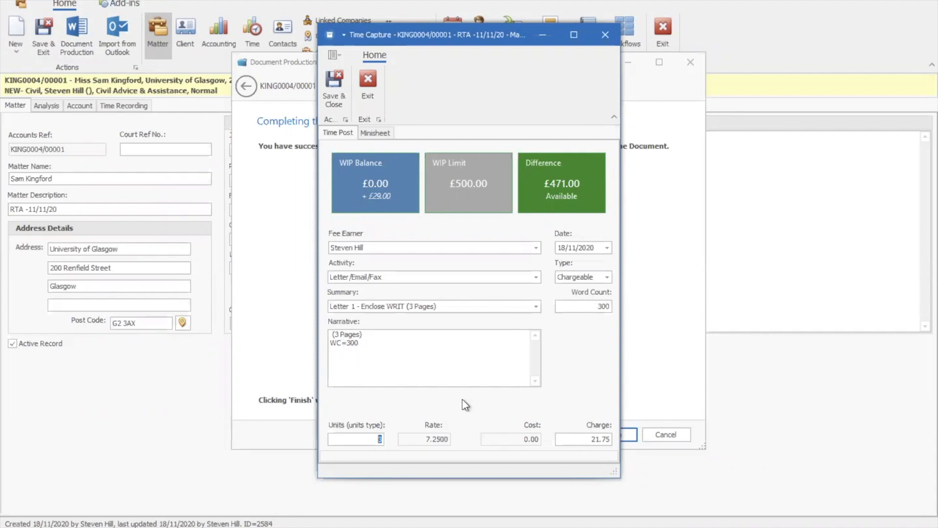
pyautogui.click(331, 95)
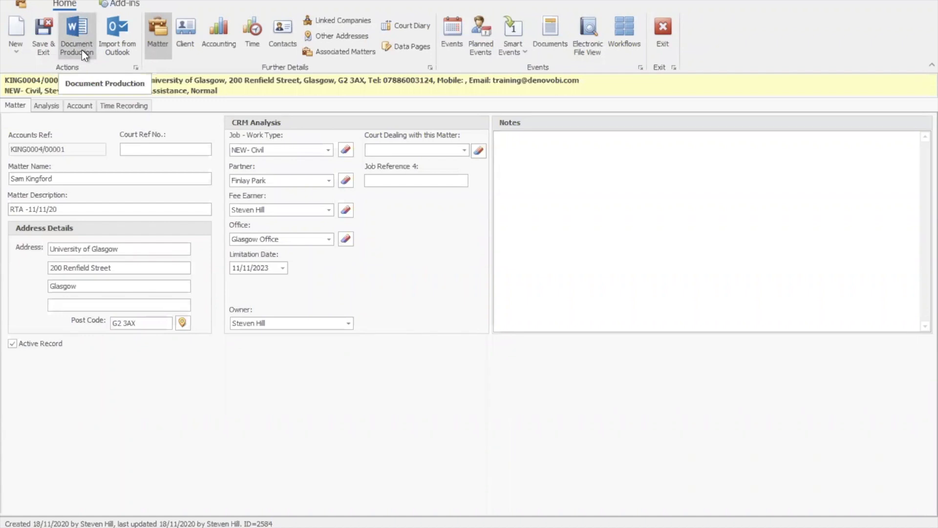
# - Import the two inbox emails "RTA -11/11/20" and the New Enquiry just below it into the matter, and preview the imported RTA email event
pyautogui.click(124, 48)
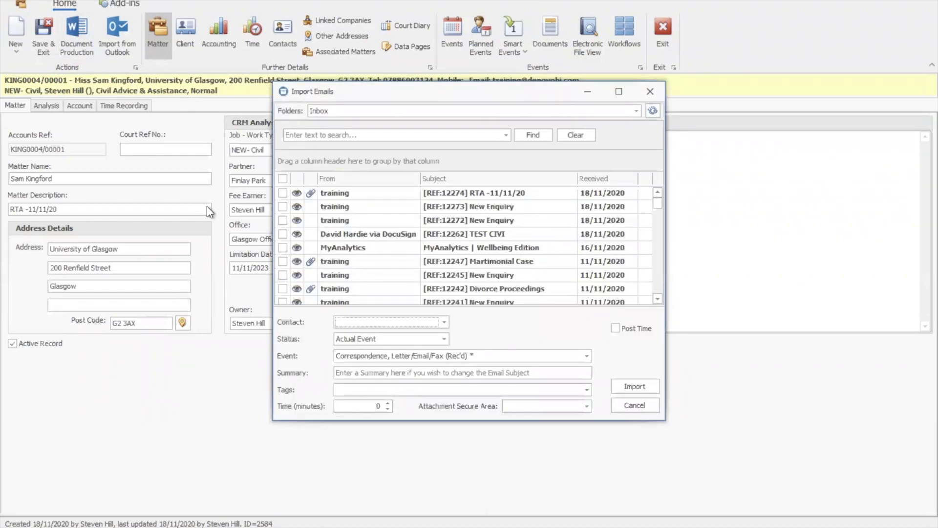
pyautogui.moveTo(433, 207)
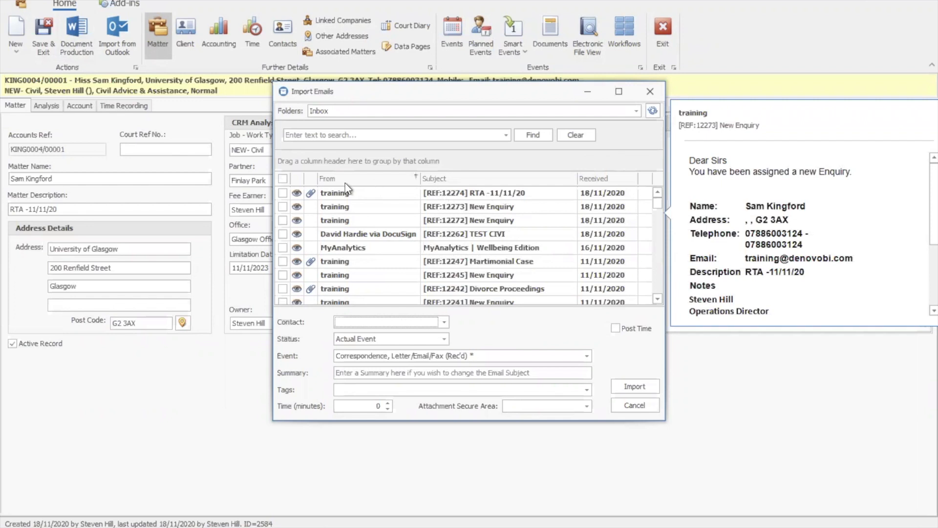
pyautogui.click(281, 193)
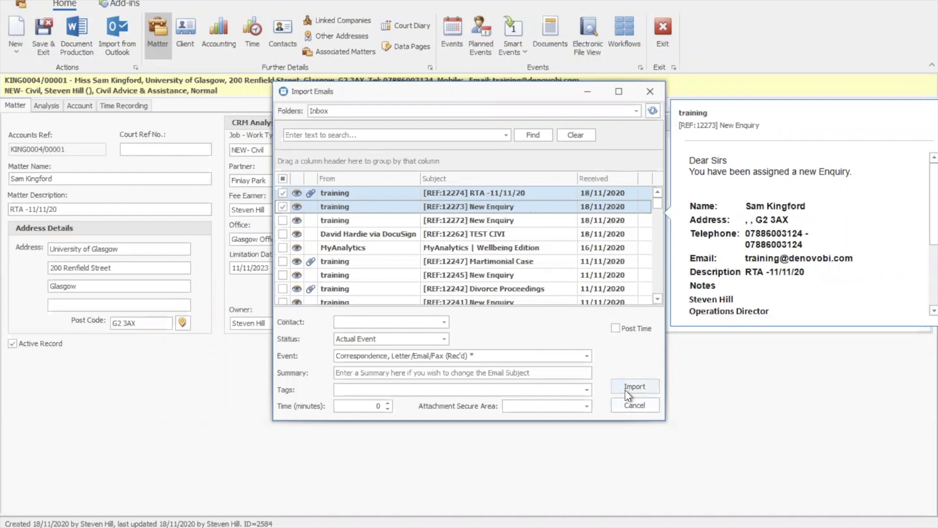
pyautogui.click(296, 206)
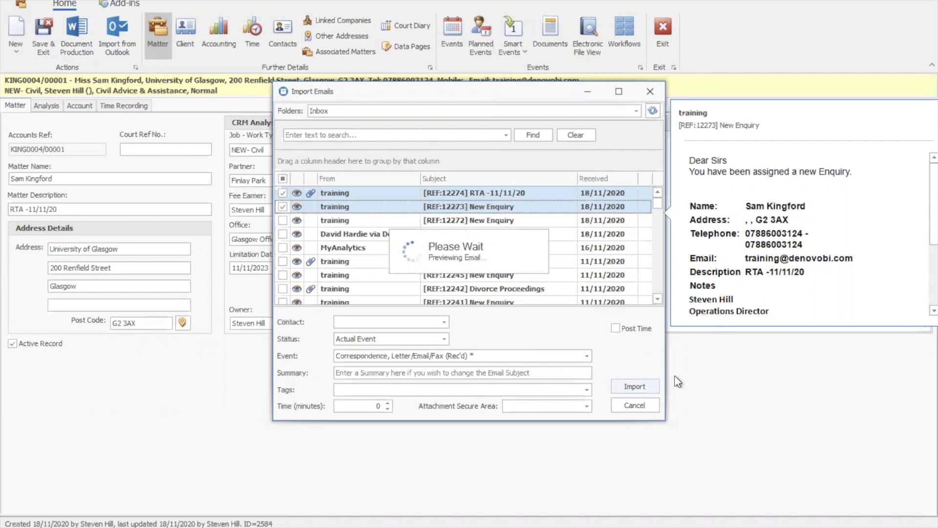
pyautogui.click(638, 386)
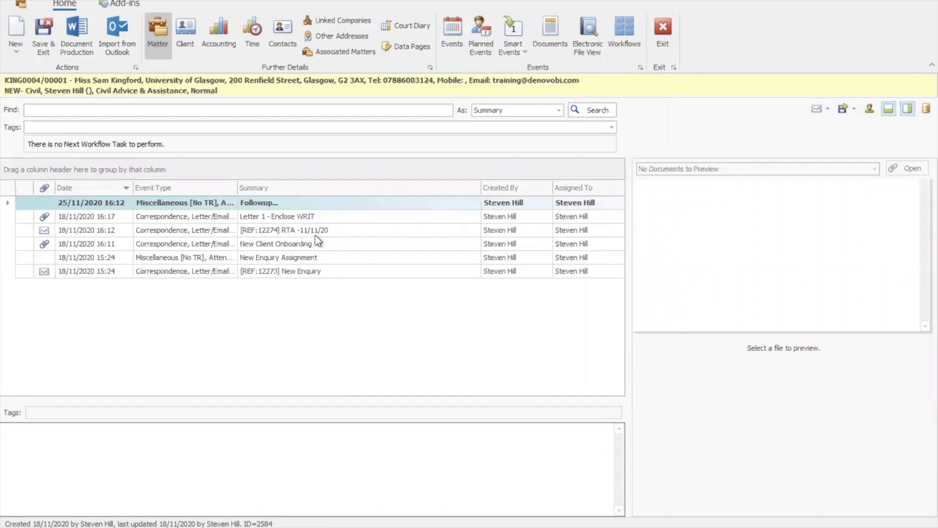
pyautogui.click(284, 231)
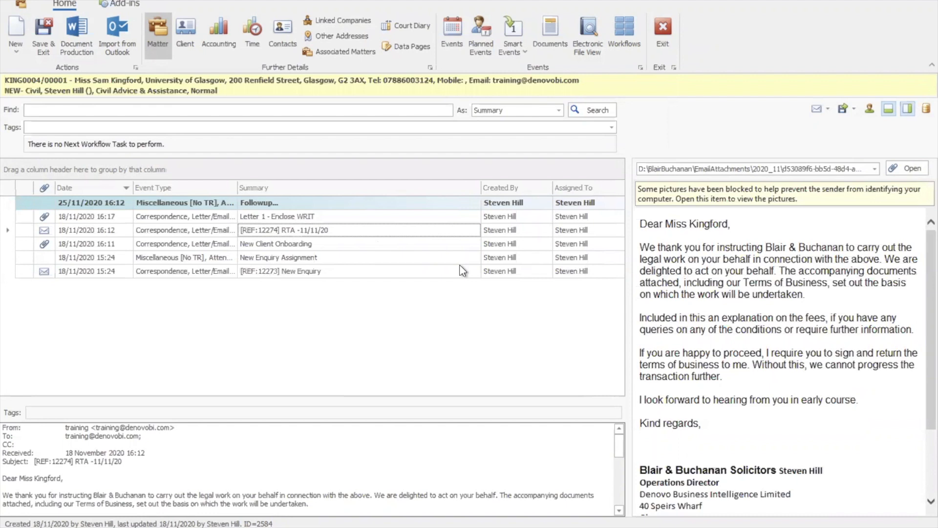
# - Open the "Letter 1 - Enclose WRIT" event and create a revision event from it
pyautogui.click(269, 217)
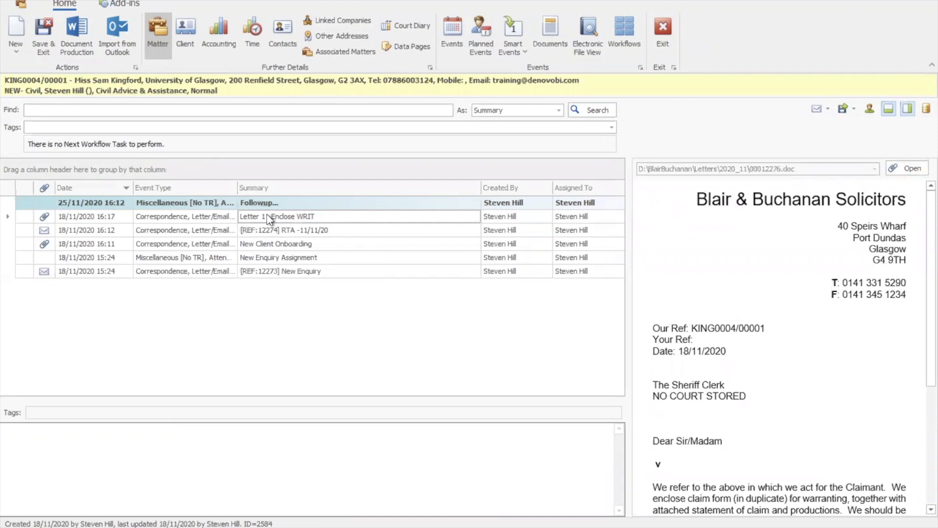
pyautogui.doubleClick(269, 217)
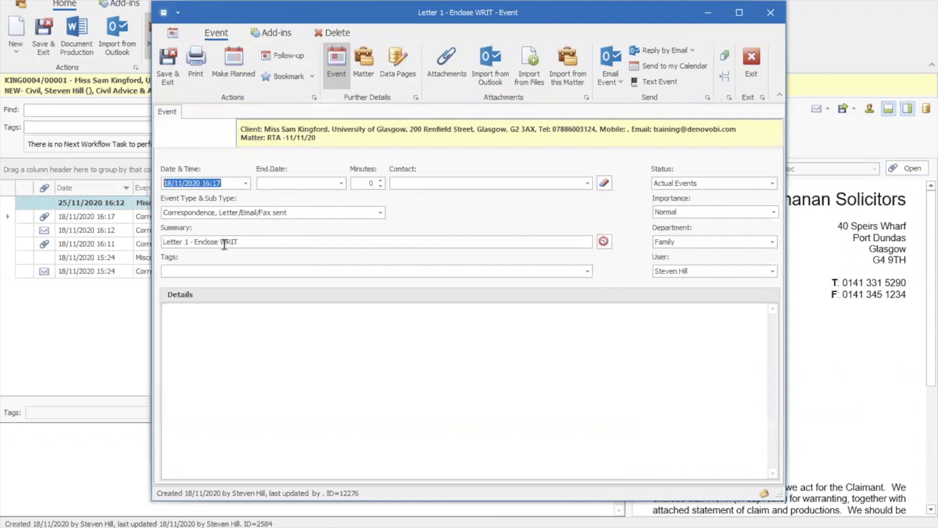
pyautogui.click(725, 76)
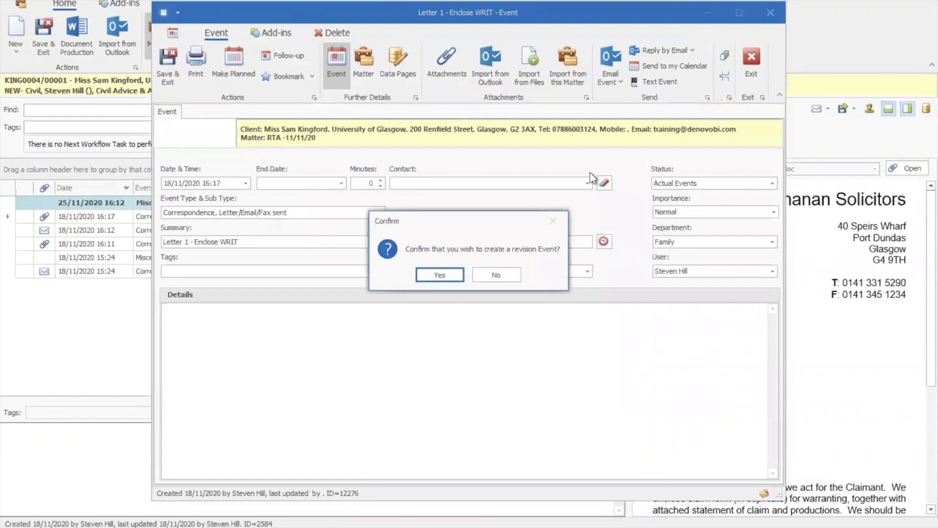
pyautogui.click(446, 277)
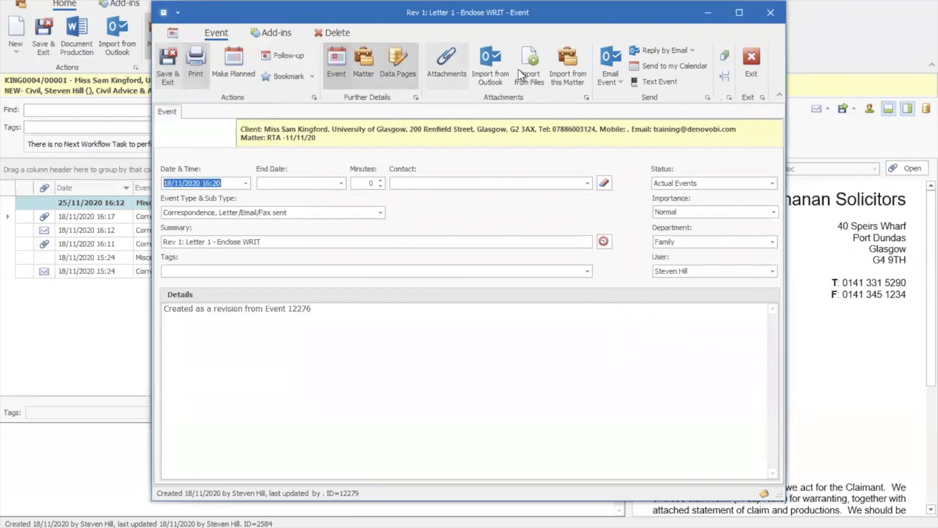
# - Open the revision event's attached Word letter and bring its body text into view
pyautogui.click(447, 66)
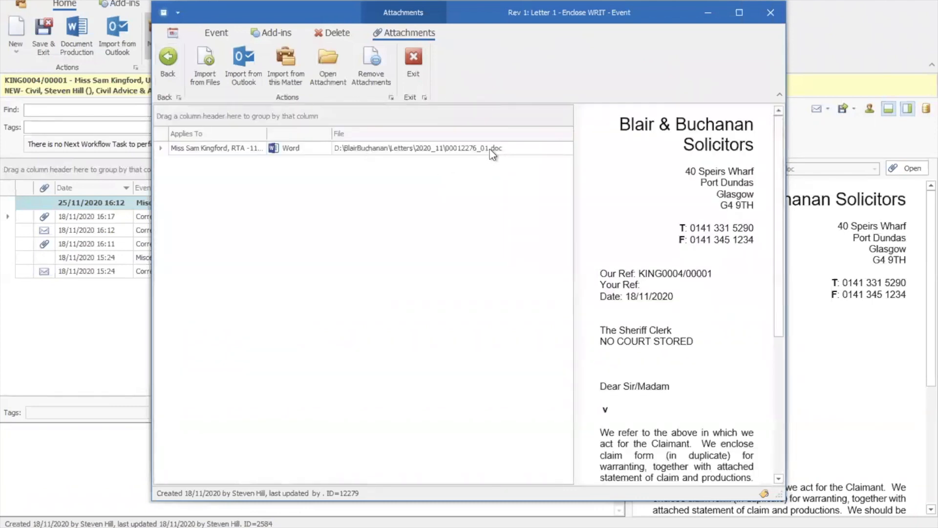
pyautogui.doubleClick(520, 148)
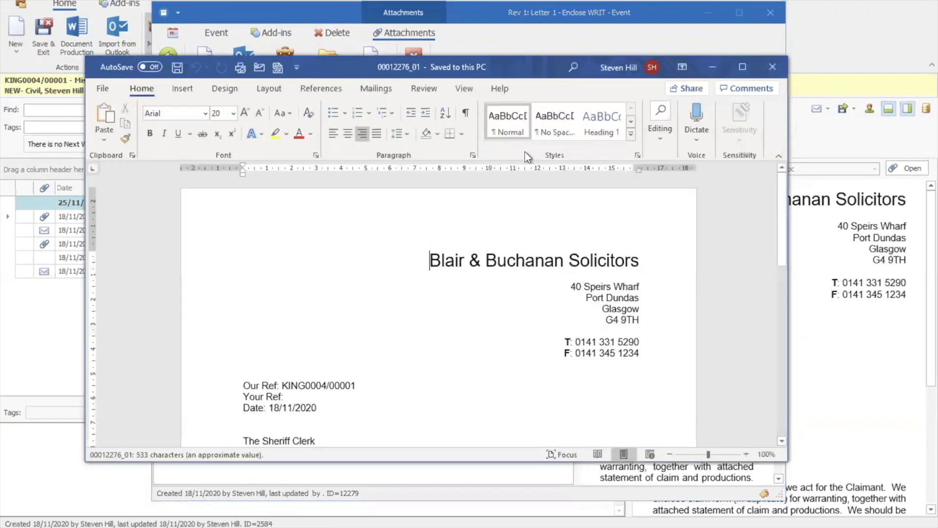
pyautogui.moveTo(541, 72); pyautogui.dragTo(541, 31)
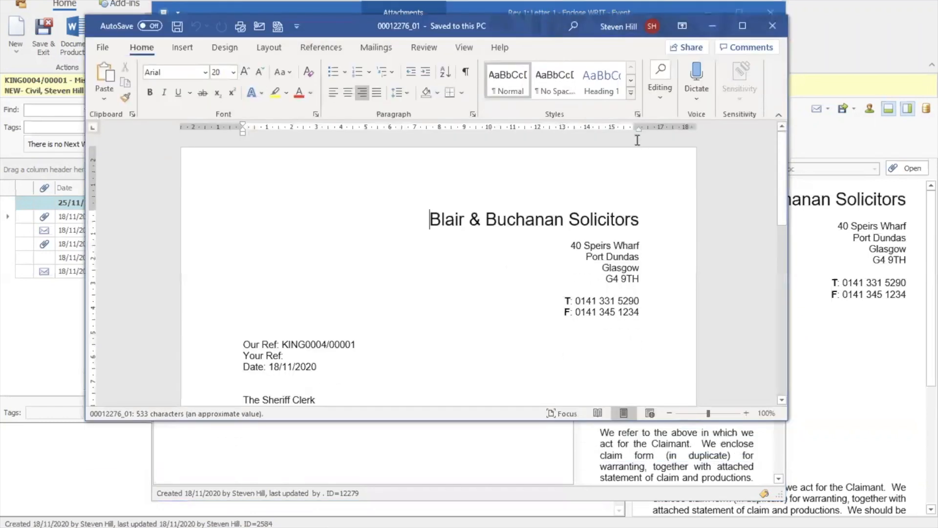
pyautogui.click(781, 283)
# - Add the paragraph "Make changes to doc." below the timetable sentence, and save and close the letter
pyautogui.click(513, 293)
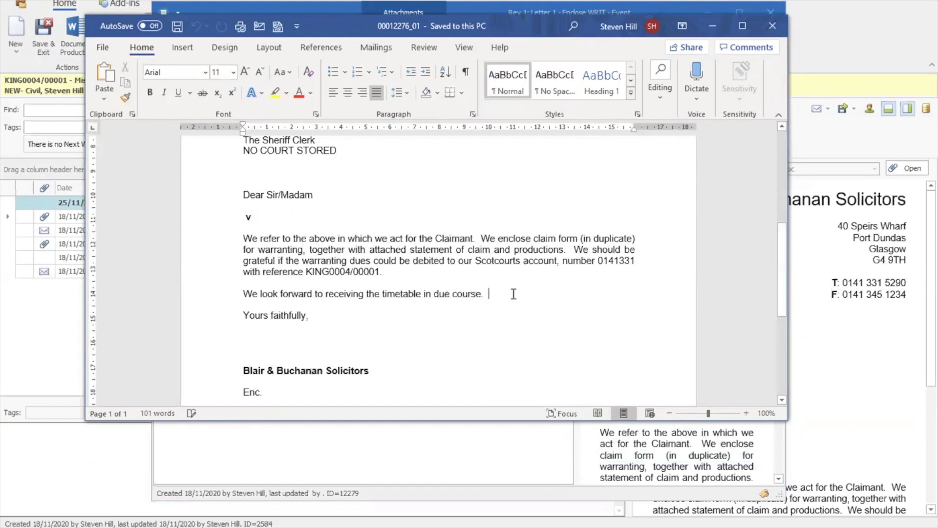
pyautogui.press('Return')
pyautogui.write('Mak m')
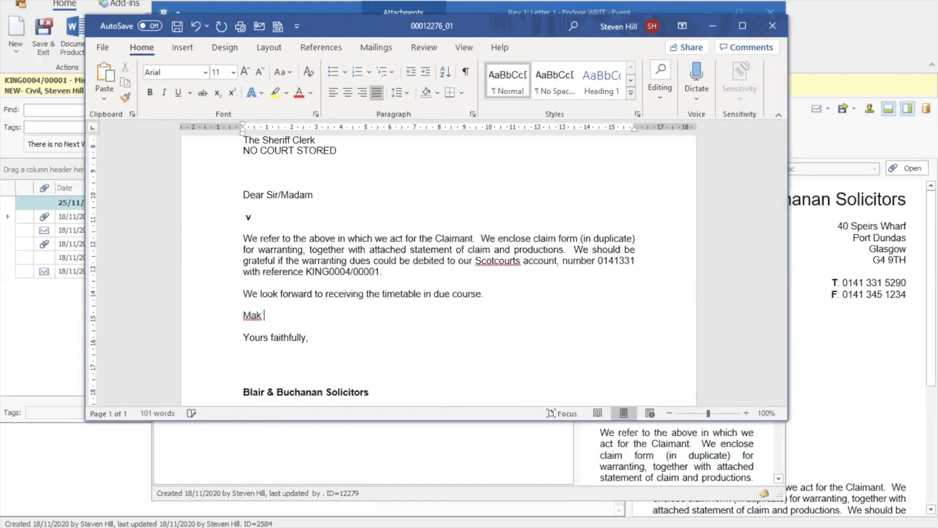
pyautogui.press('BackSpace')
pyautogui.press('BackSpace')
pyautogui.write('e chnagest')
pyautogui.press('BackSpace')
pyautogui.write('to doc:')
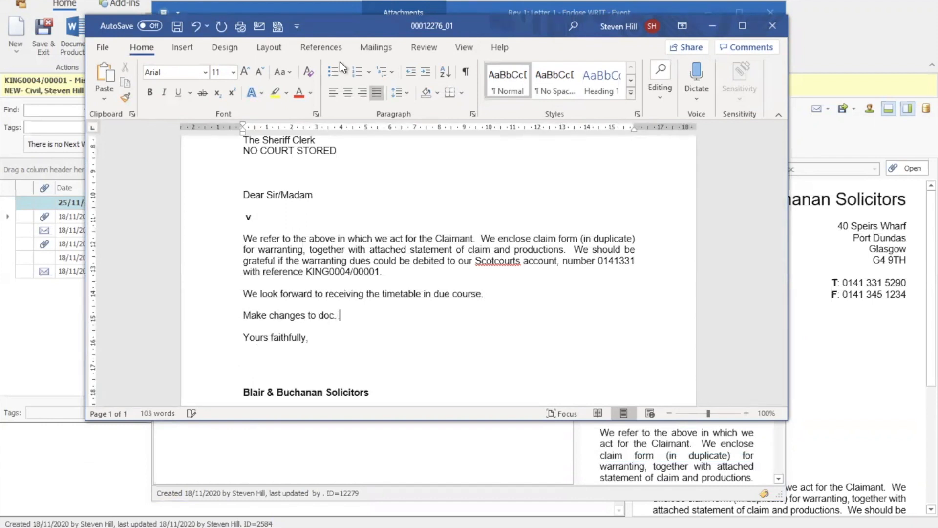
pyautogui.click(177, 26)
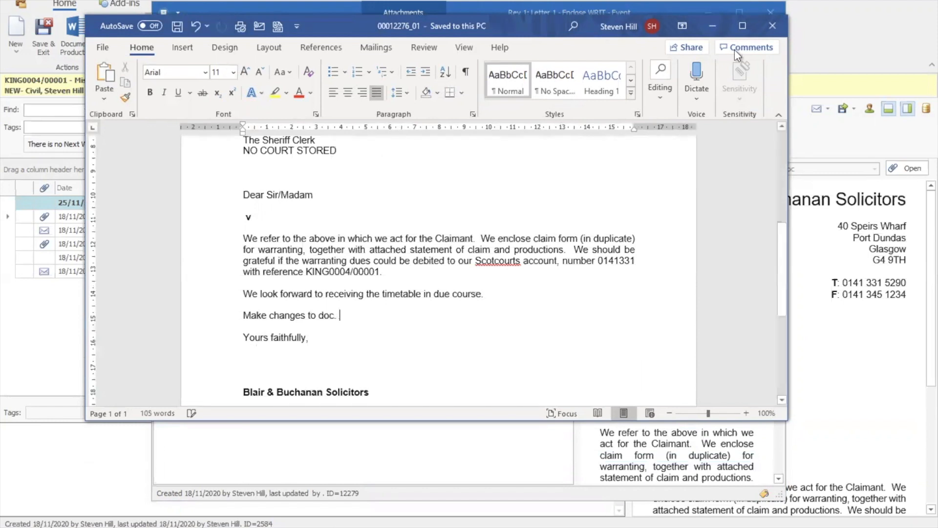
pyautogui.click(768, 22)
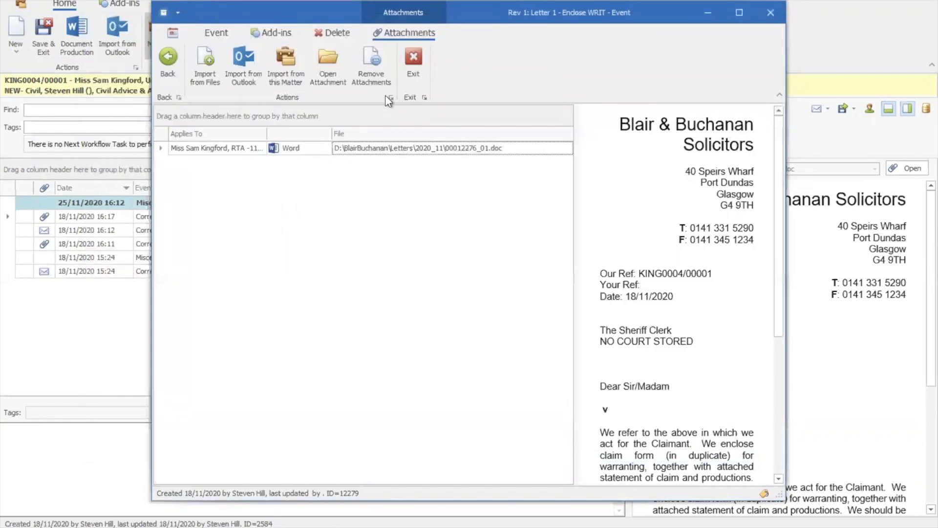
# - Close the revision event and refresh the matter's event list to preview "Rev 1: Letter 1 - Enclose WRIT"
pyautogui.click(168, 73)
pyautogui.click(170, 81)
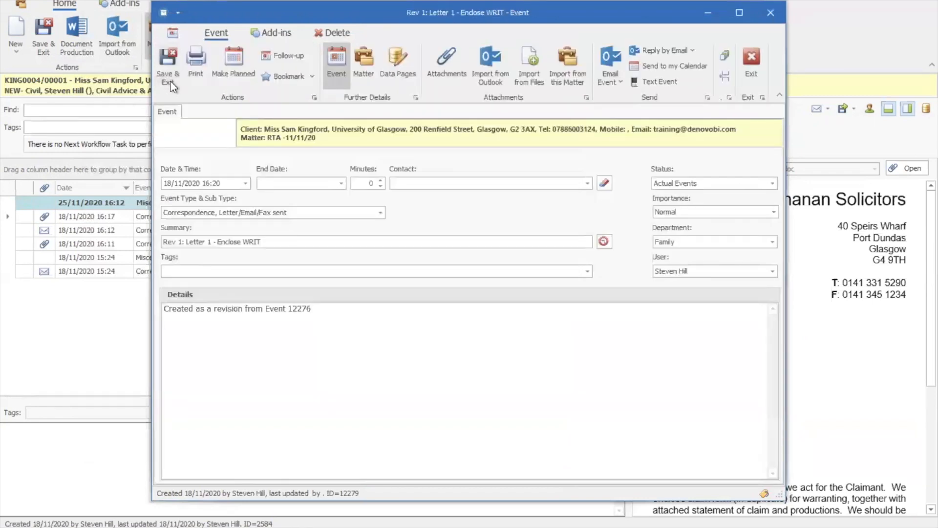
pyautogui.click(751, 61)
pyautogui.click(587, 113)
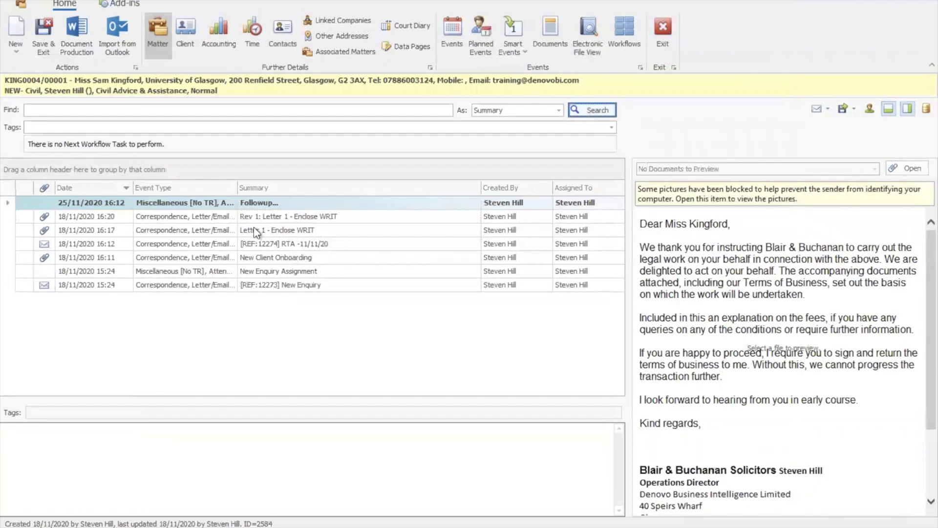
pyautogui.click(254, 227)
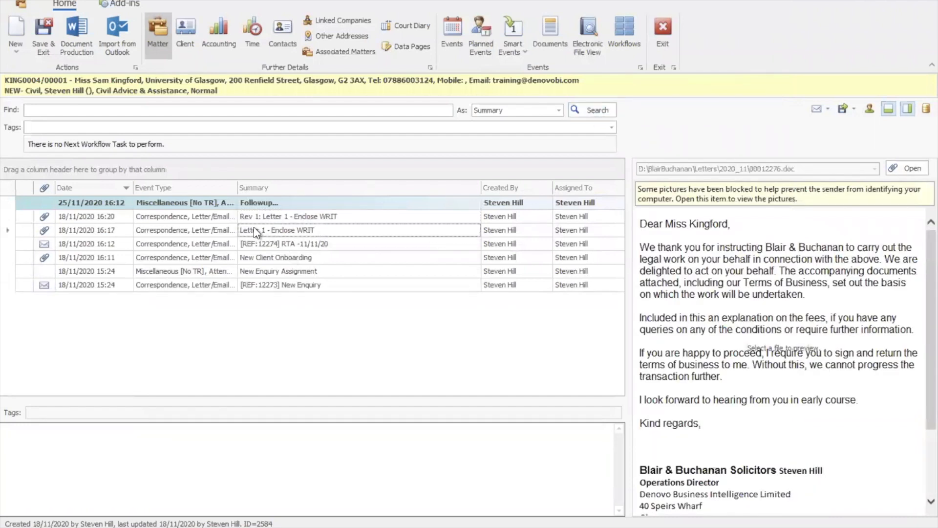
pyautogui.click(287, 219)
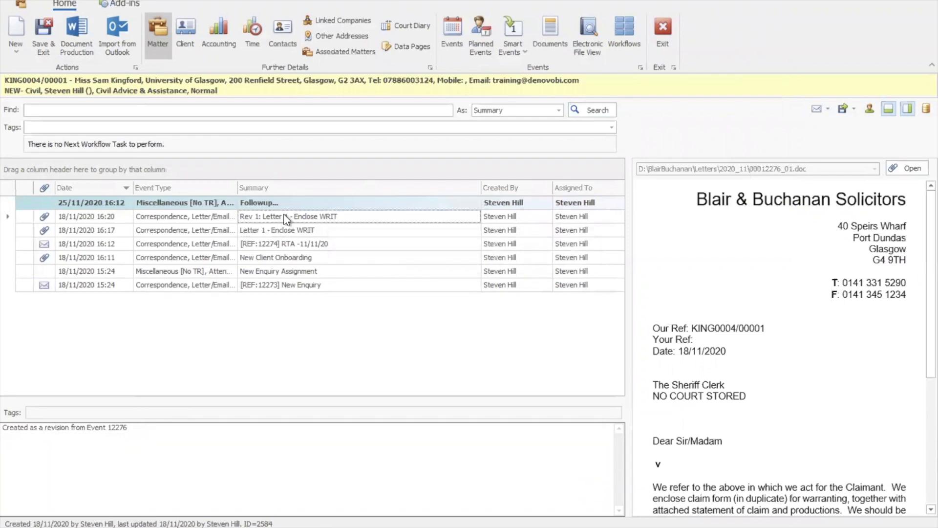
# - Open the Rev 1 event's revision history and compare the body text of the original letter and its revision
pyautogui.doubleClick(287, 219)
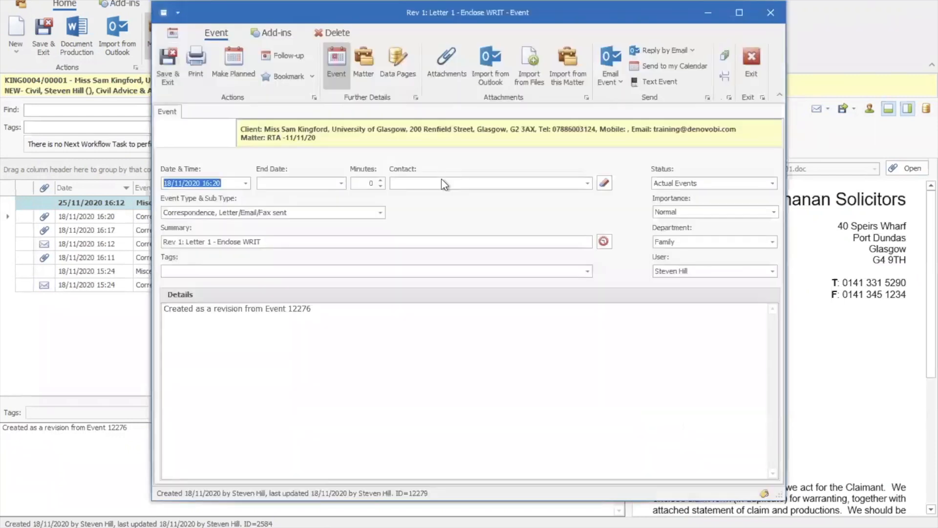
pyautogui.click(724, 56)
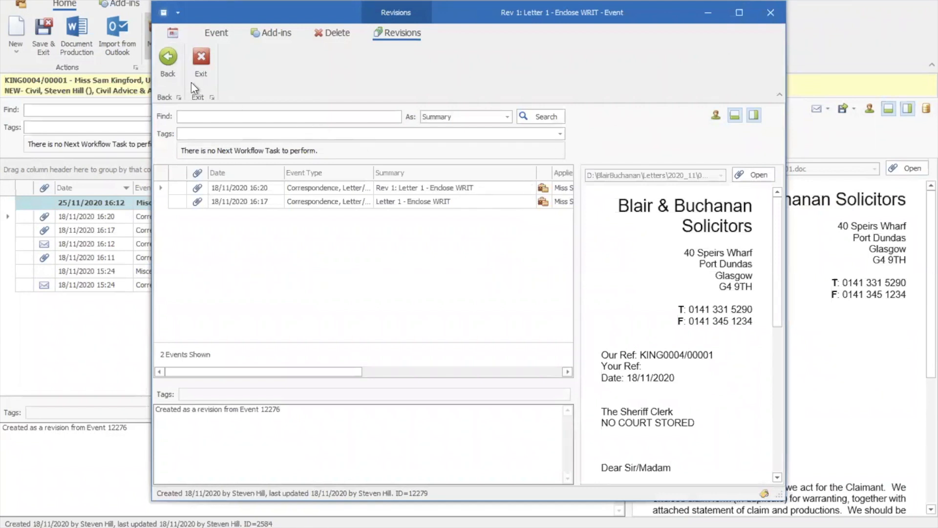
pyautogui.click(171, 71)
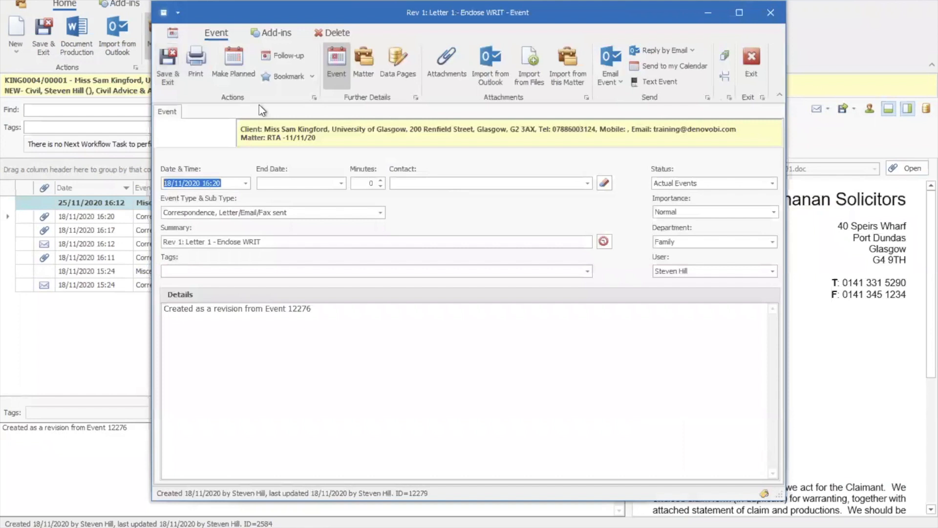
pyautogui.click(726, 58)
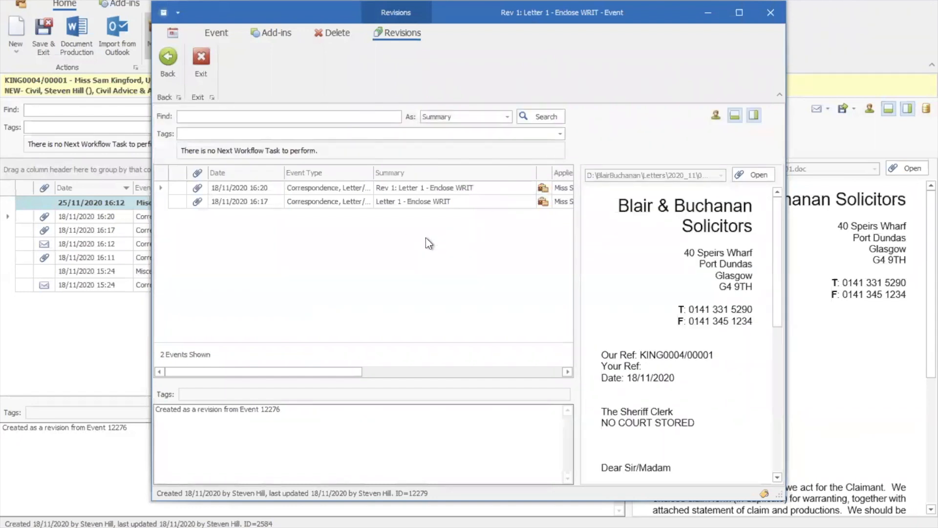
pyautogui.click(417, 202)
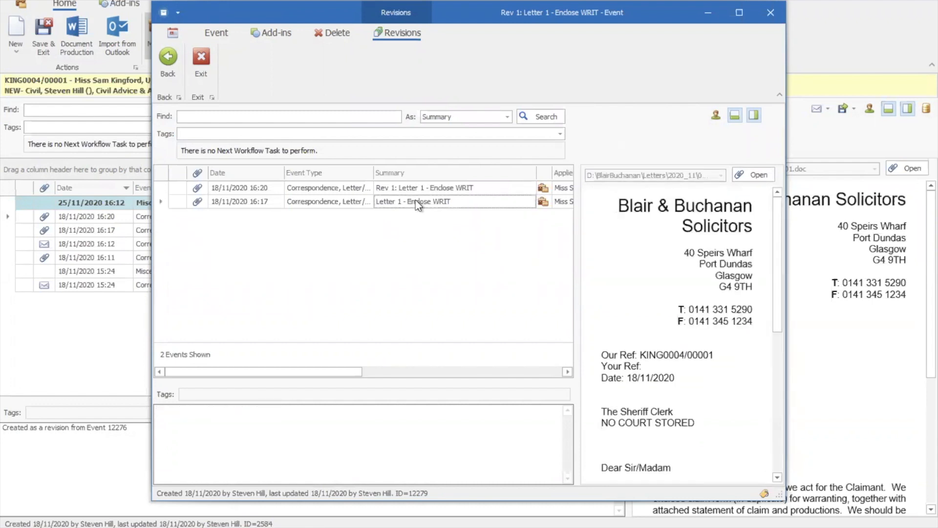
pyautogui.click(778, 376)
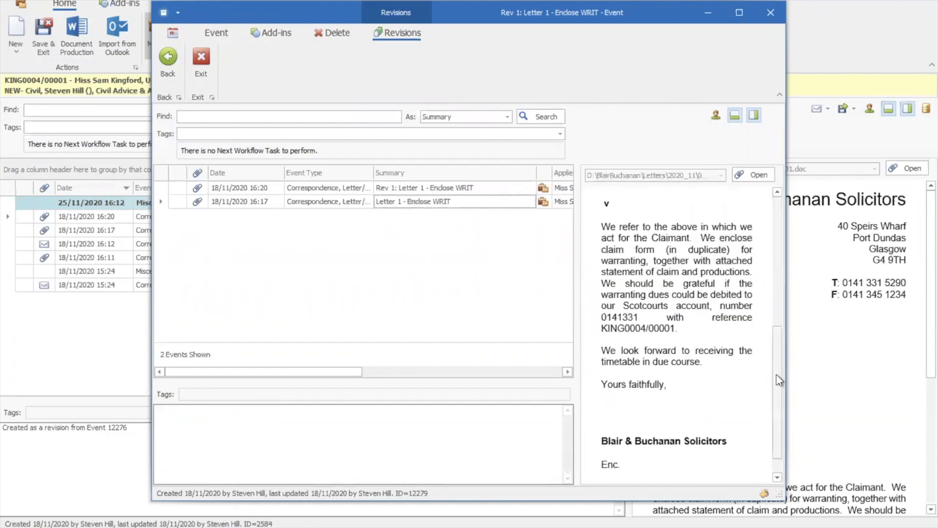
pyautogui.click(500, 189)
pyautogui.scroll(-5, 738, 327)
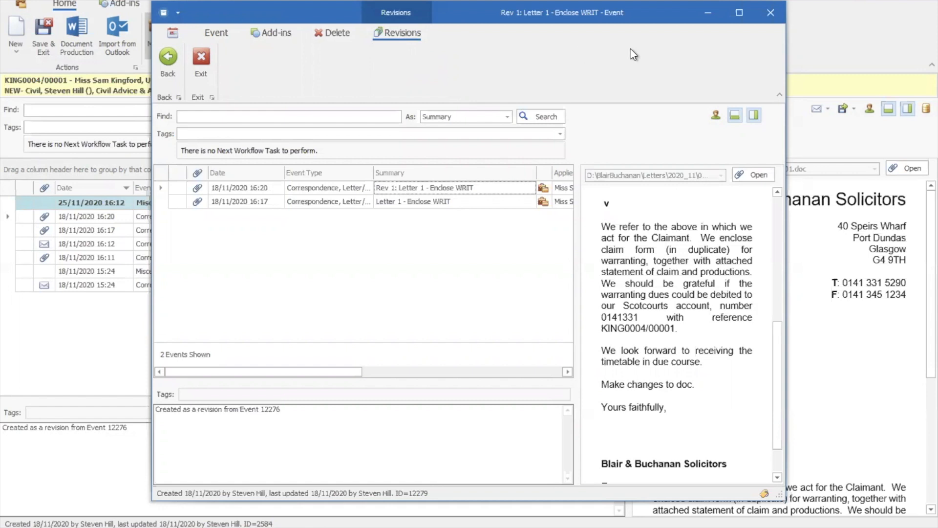
pyautogui.click(770, 12)
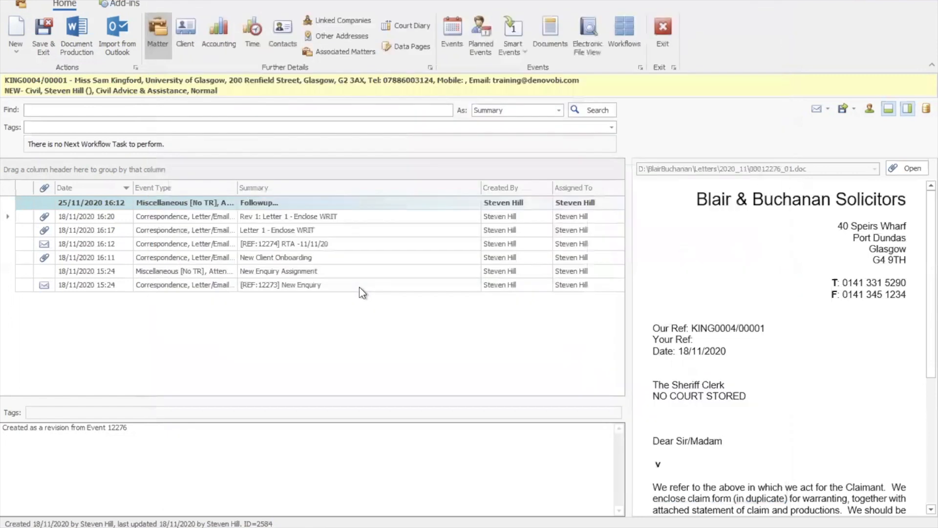
# - Exit the matter and filter the all-matters accounts list to the NEW- Civil work type only
pyautogui.click(662, 42)
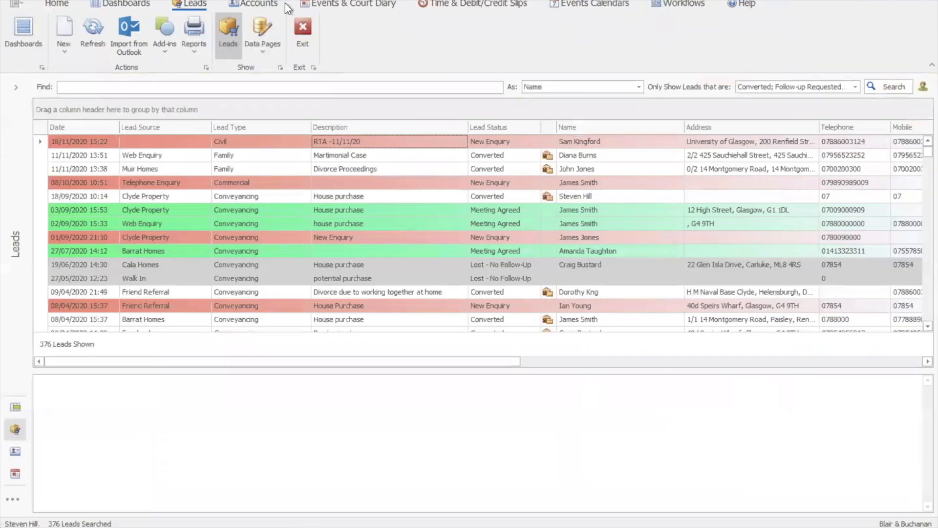
pyautogui.click(258, 5)
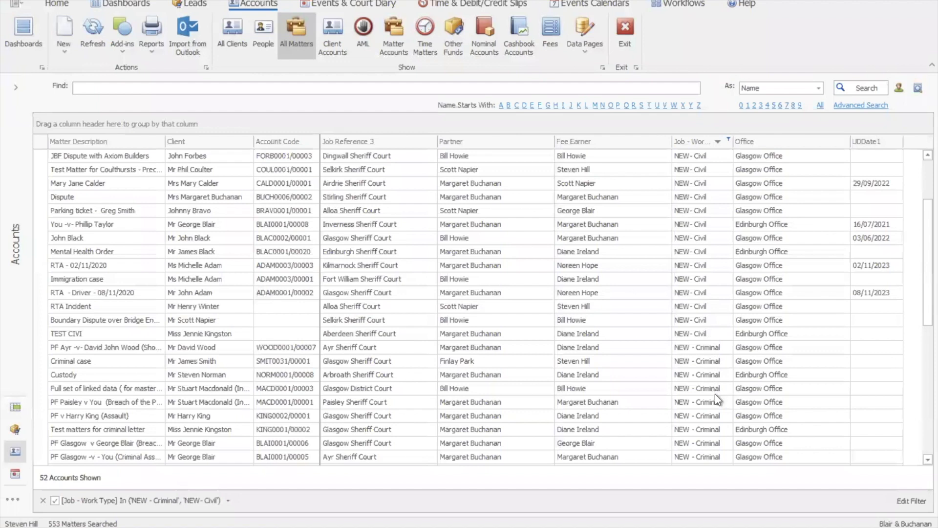
pyautogui.click(730, 139)
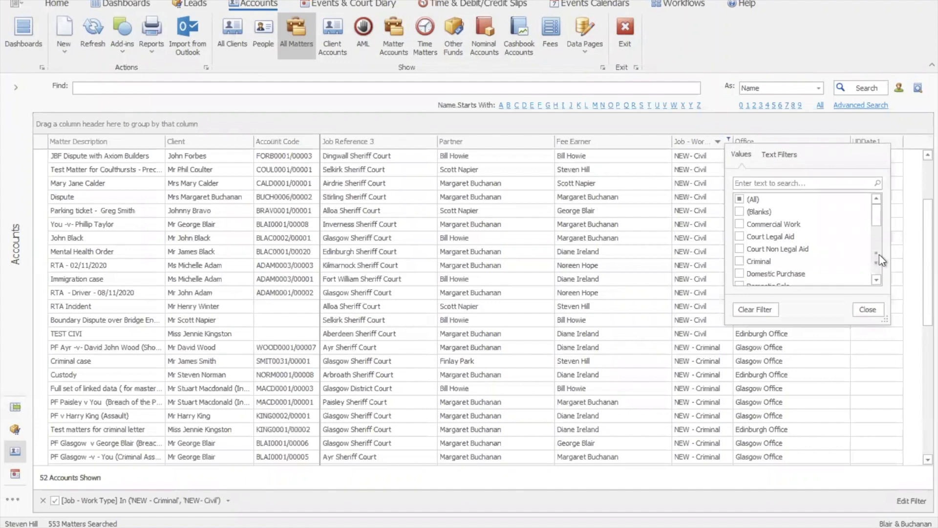
pyautogui.scroll(-2, 878, 262)
pyautogui.scroll(-2, 870, 253)
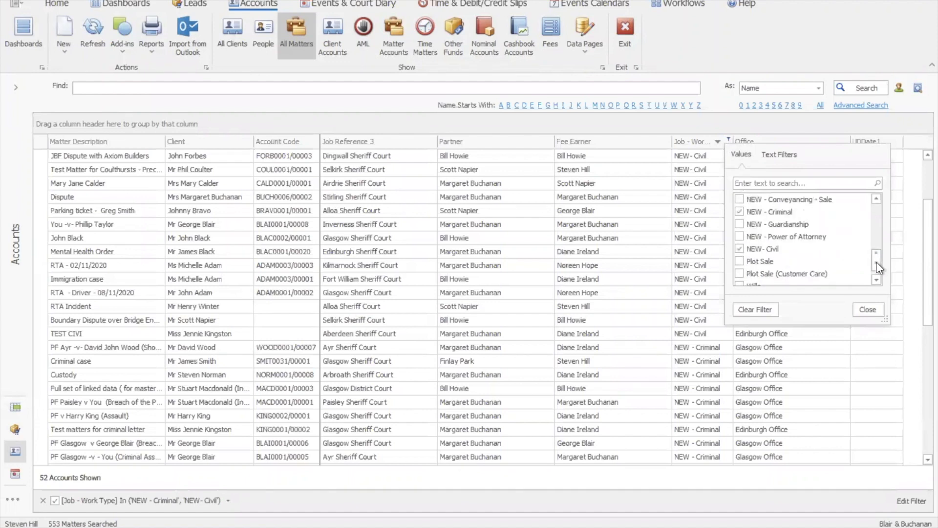
pyautogui.click(740, 211)
pyautogui.click(858, 311)
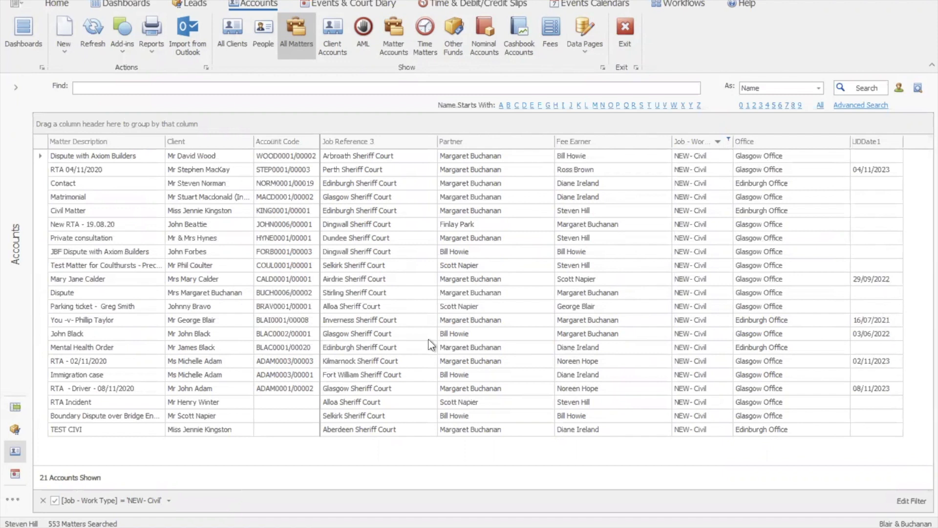
# - Switch to the matter accounts list, filter Fees Outstanding from 0.01, and review the filtered accounts' financial columns
pyautogui.click(393, 35)
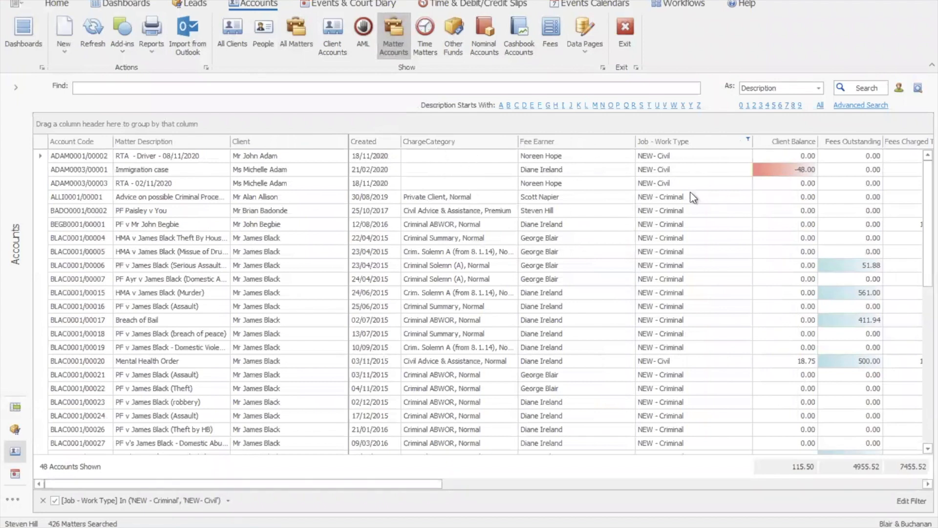
pyautogui.moveTo(361, 486); pyautogui.dragTo(597, 490)
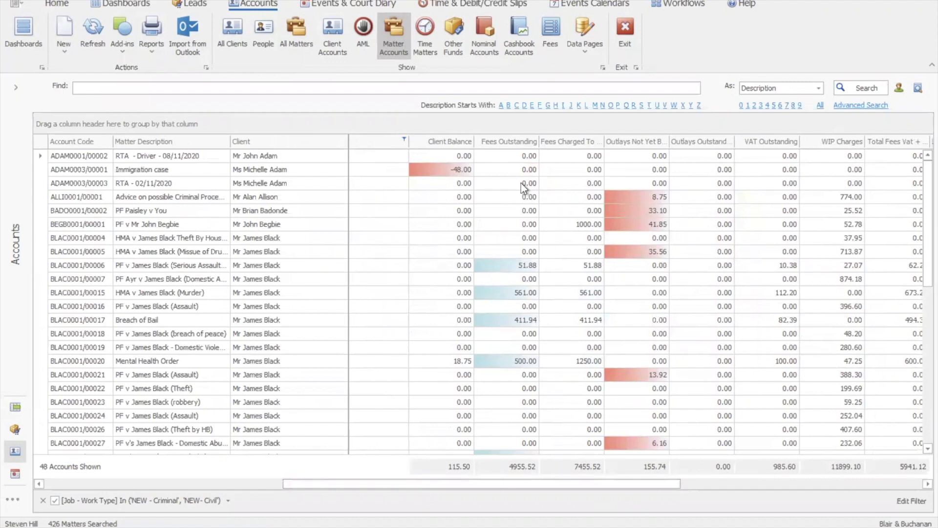
pyautogui.click(535, 139)
pyautogui.click(595, 183)
pyautogui.press('BackSpace')
pyautogui.write('1')
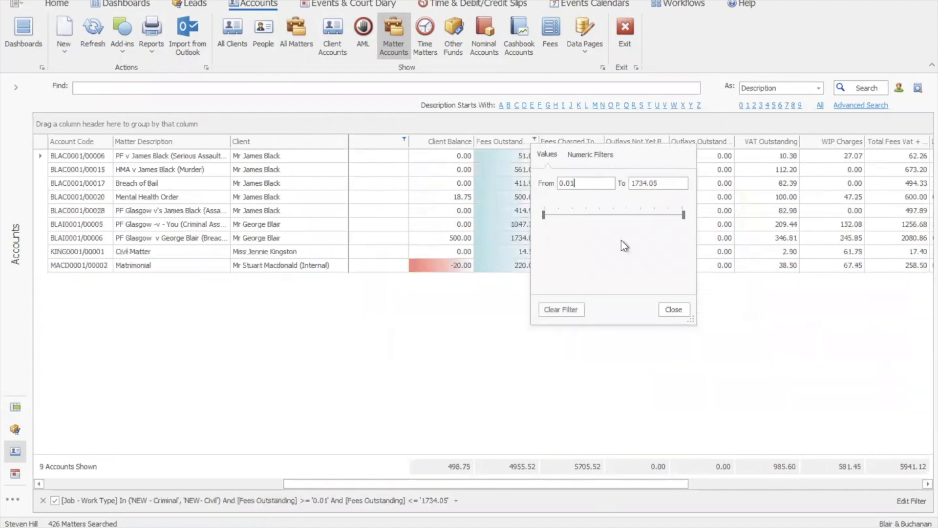
pyautogui.click(674, 311)
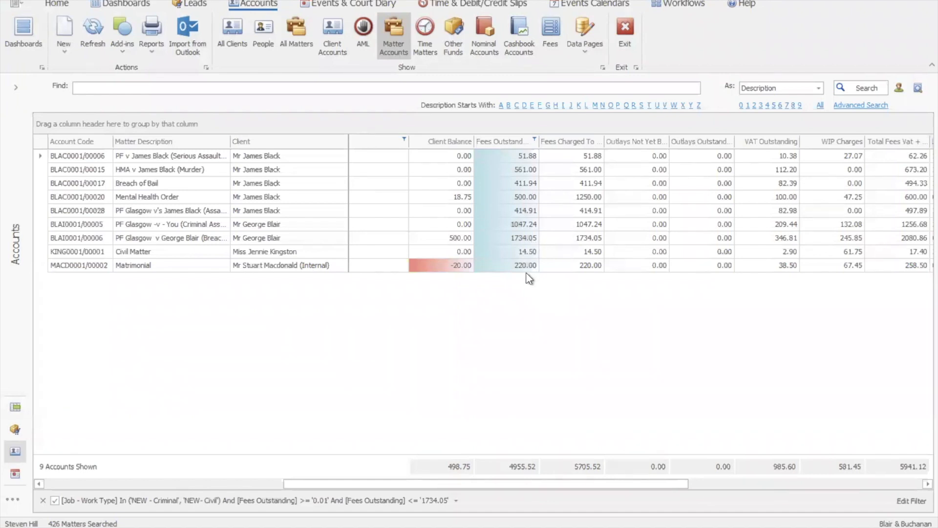
pyautogui.moveTo(438, 484); pyautogui.dragTo(633, 488)
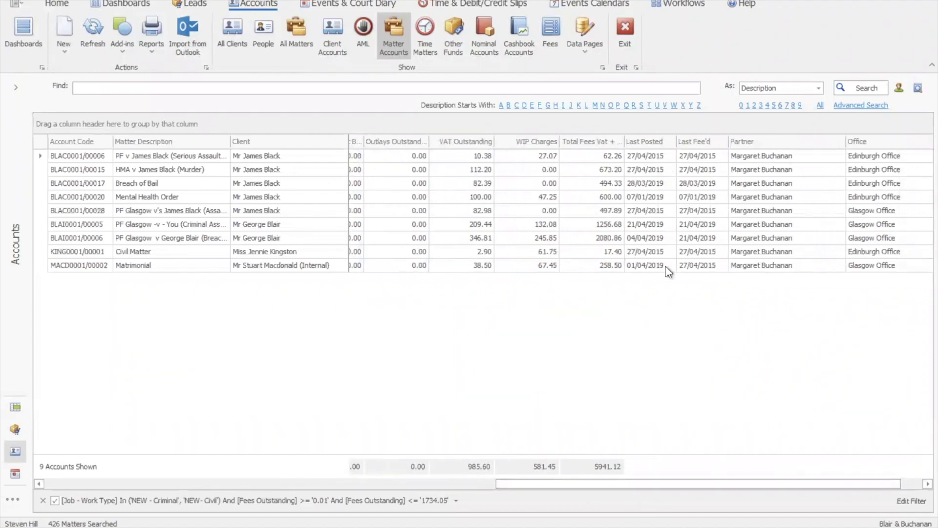
pyautogui.click(344, 482)
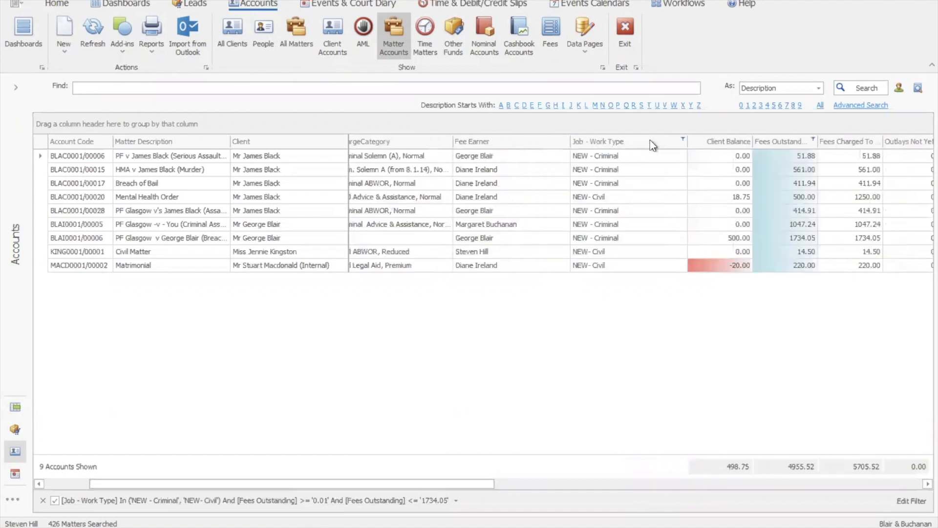
# - Clear the Fees Outstanding filter, limit the matter accounts to the NEW- Civil work type, and review their financial columns
pyautogui.click(813, 140)
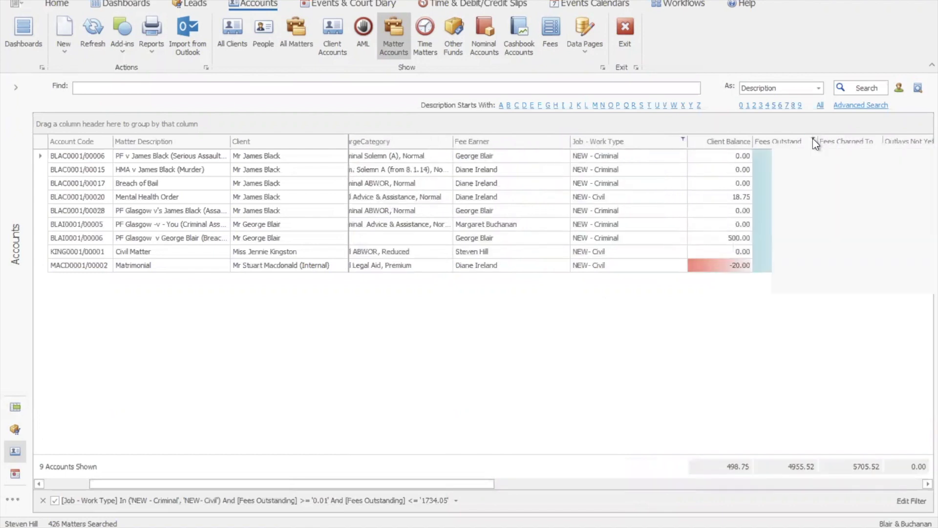
pyautogui.click(797, 309)
pyautogui.click(685, 142)
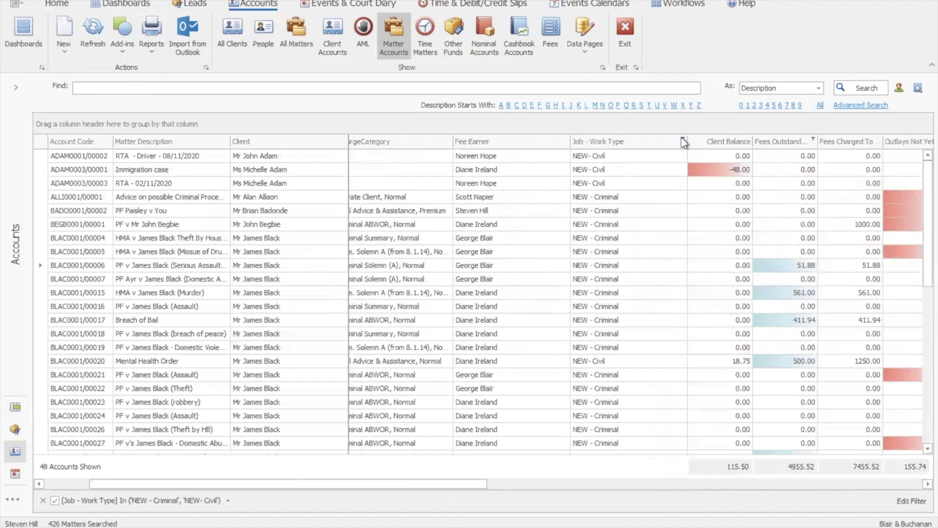
pyautogui.click(684, 141)
pyautogui.click(832, 258)
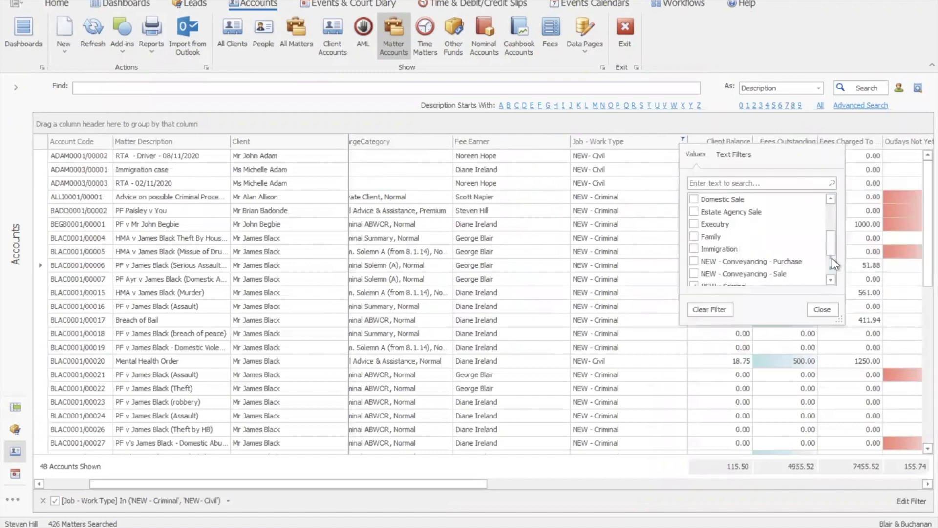
pyautogui.scroll(-1, 831, 248)
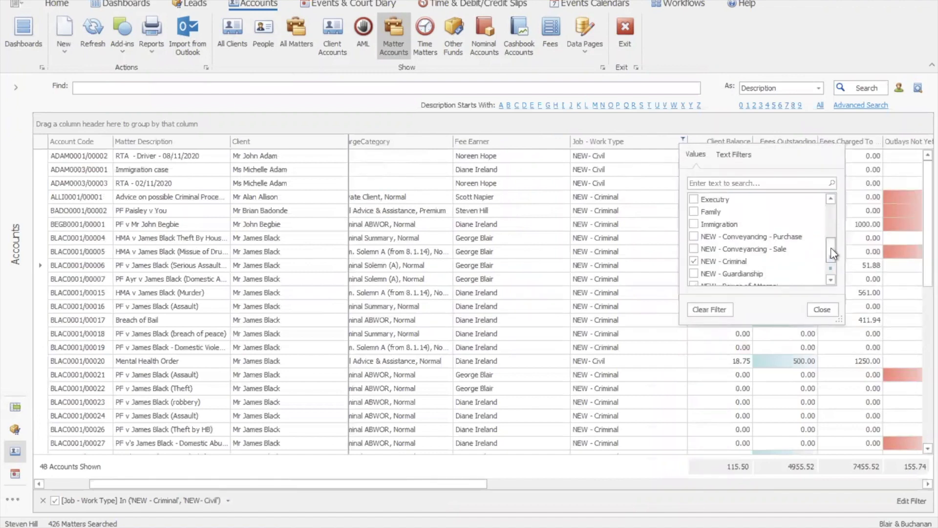
pyautogui.click(694, 261)
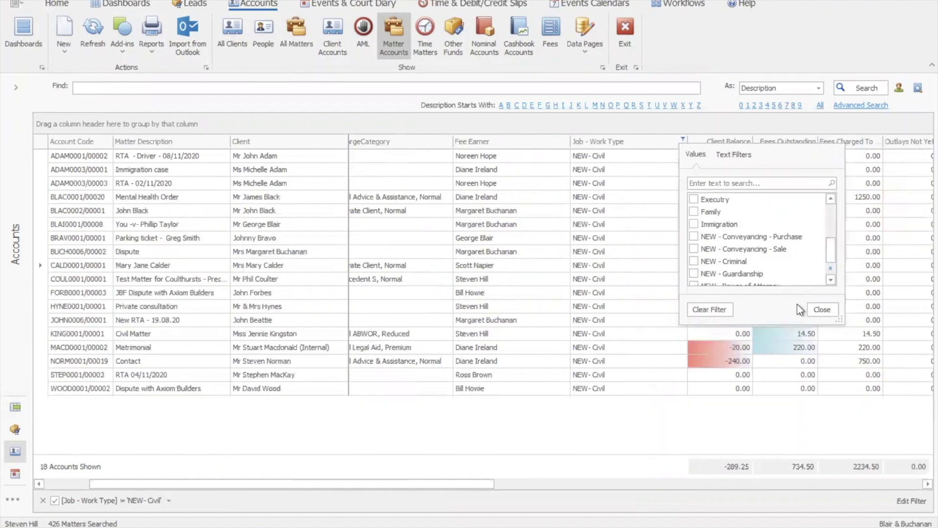
pyautogui.click(821, 310)
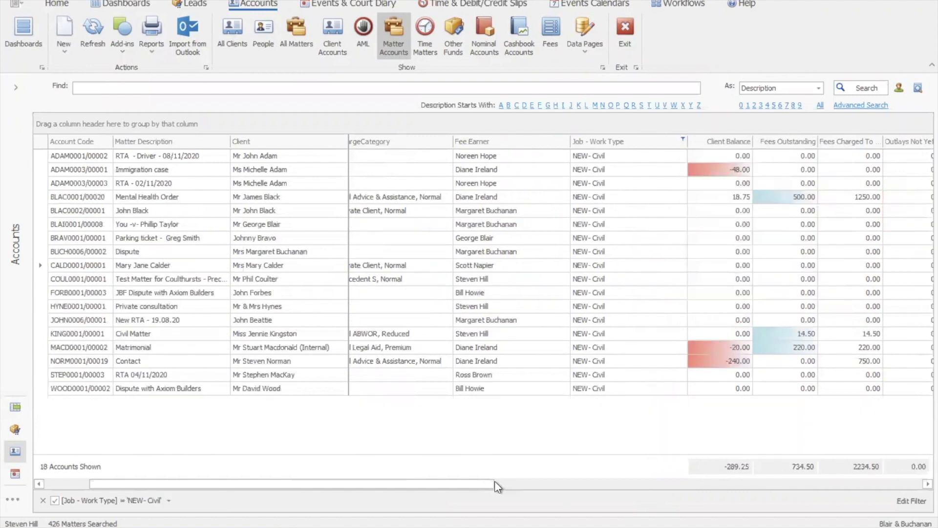
pyautogui.moveTo(469, 485); pyautogui.dragTo(548, 486)
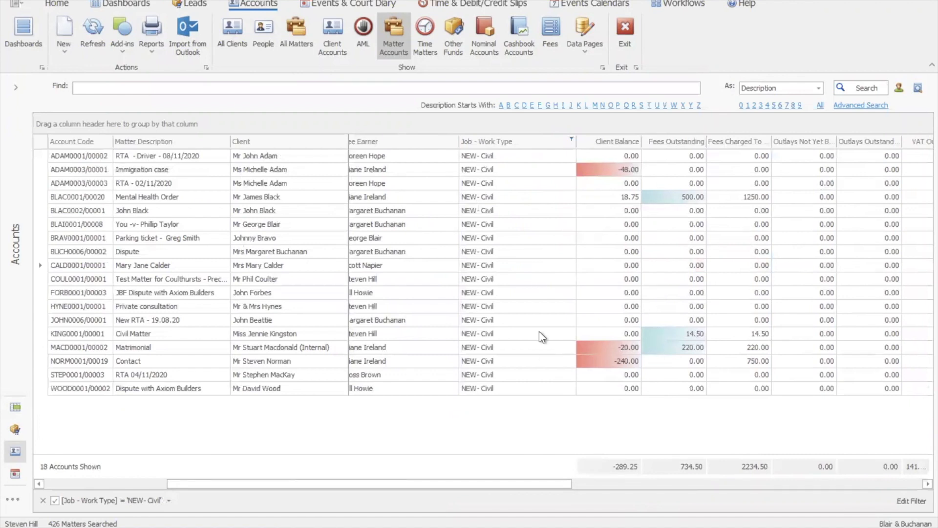
pyautogui.moveTo(512, 487); pyautogui.dragTo(85, 486)
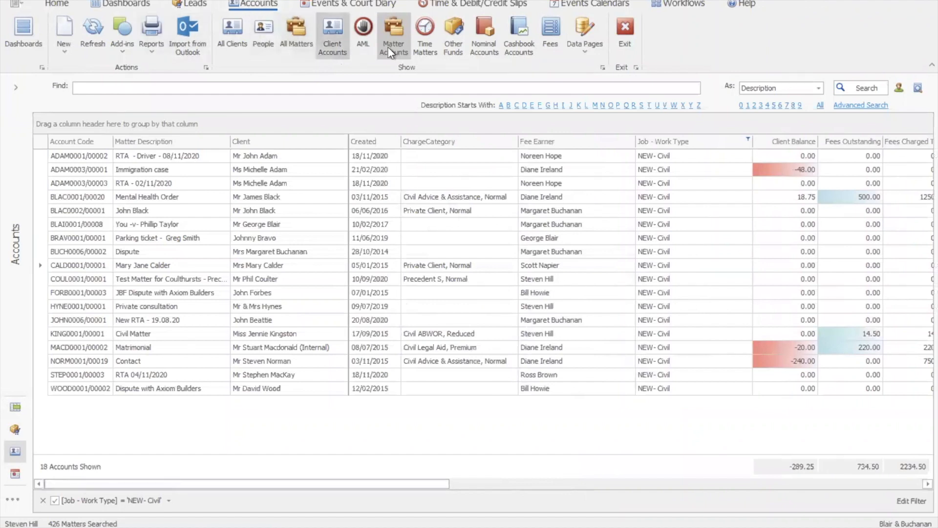
# - Search all time matters, review their WIP charges and limits, and narrow the list to the current user's accounts
pyautogui.click(418, 41)
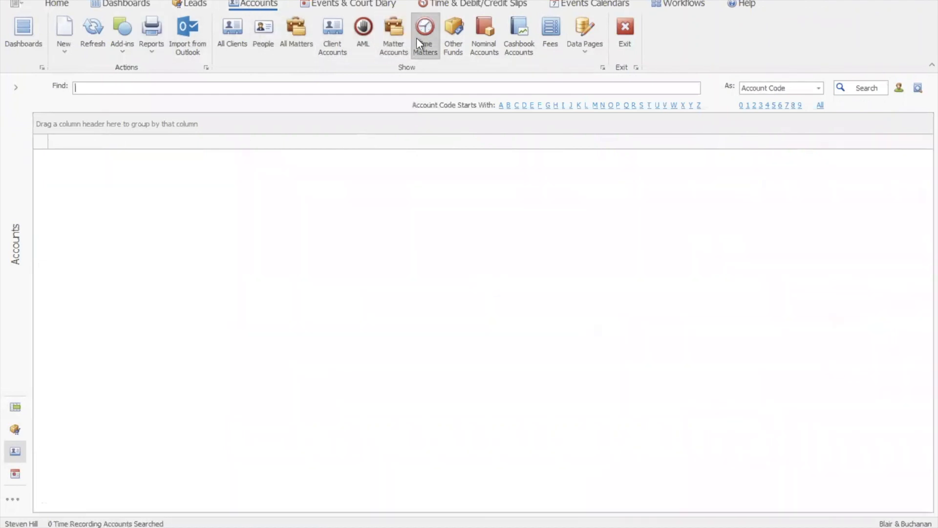
pyautogui.click(861, 89)
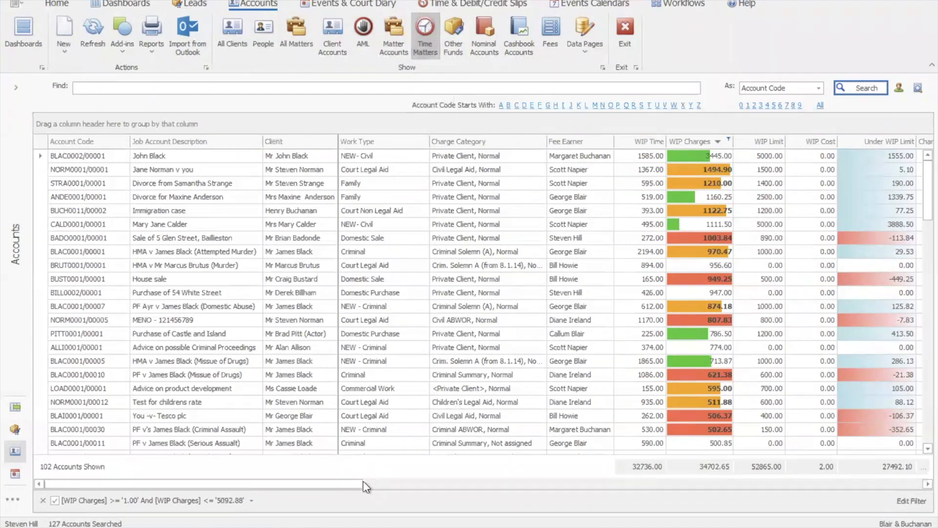
pyautogui.moveTo(363, 484); pyautogui.dragTo(377, 484)
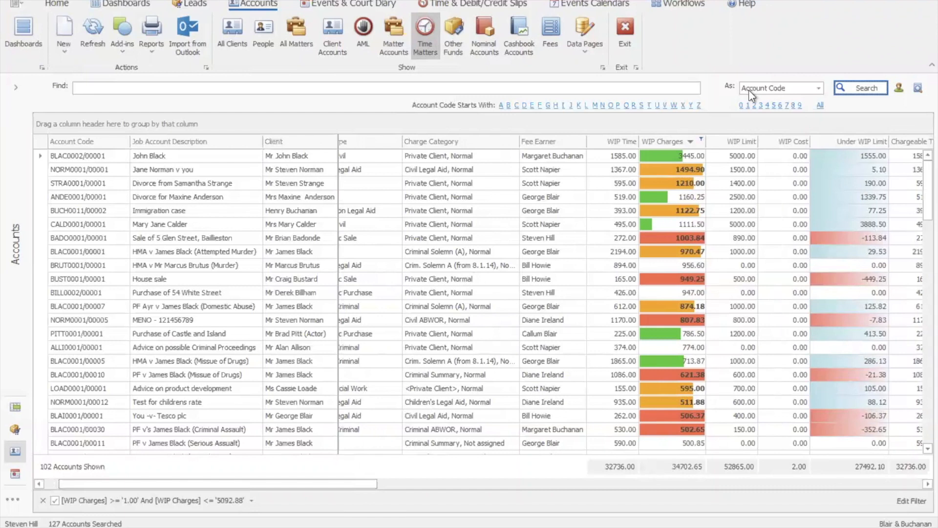
pyautogui.click(899, 88)
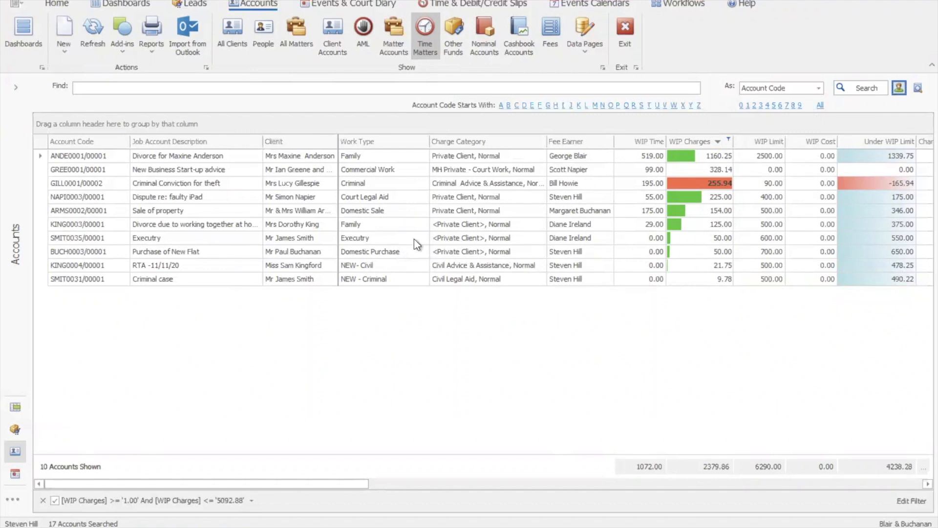
# - Show the court diary with dates ignored and review its diets through to the upcoming ones
pyautogui.click(336, 4)
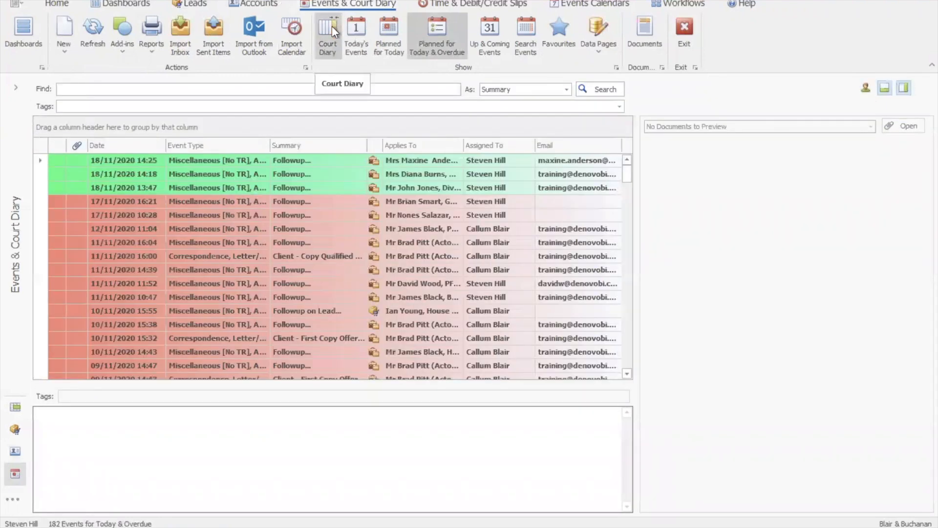
pyautogui.click(331, 41)
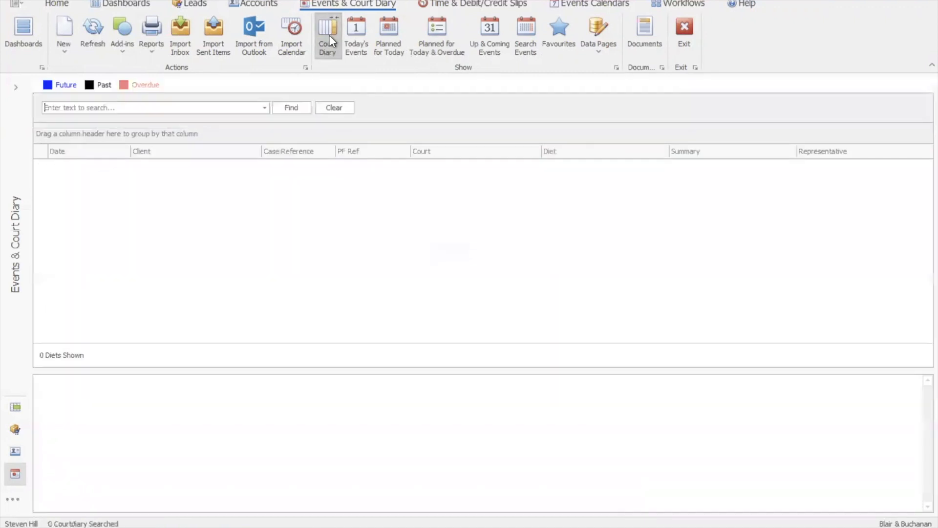
pyautogui.click(15, 87)
pyautogui.click(11, 258)
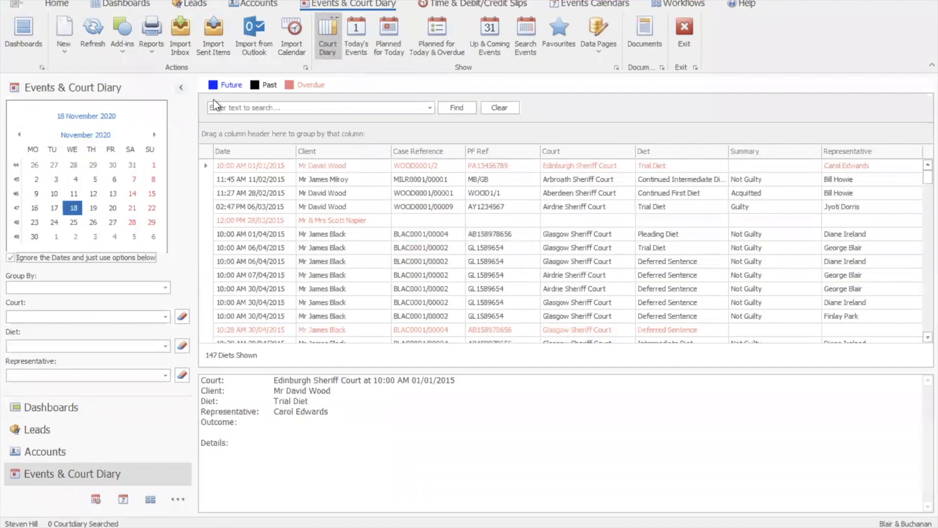
pyautogui.click(180, 87)
pyautogui.scroll(-20, 916, 274)
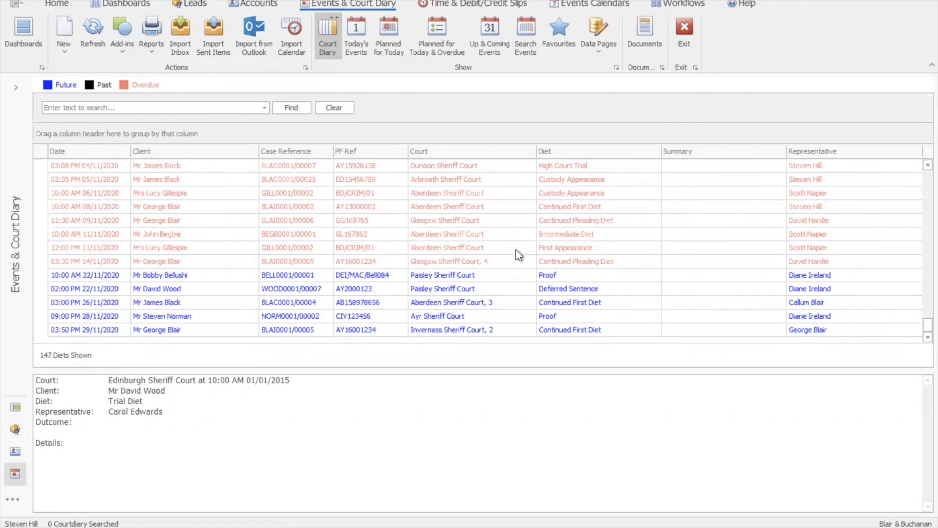
# - Set the summary of the overdue Glasgow Sheriff Court diet on 14/11/2020 at 15:30 to Guilty and save the entry
pyautogui.click(685, 263)
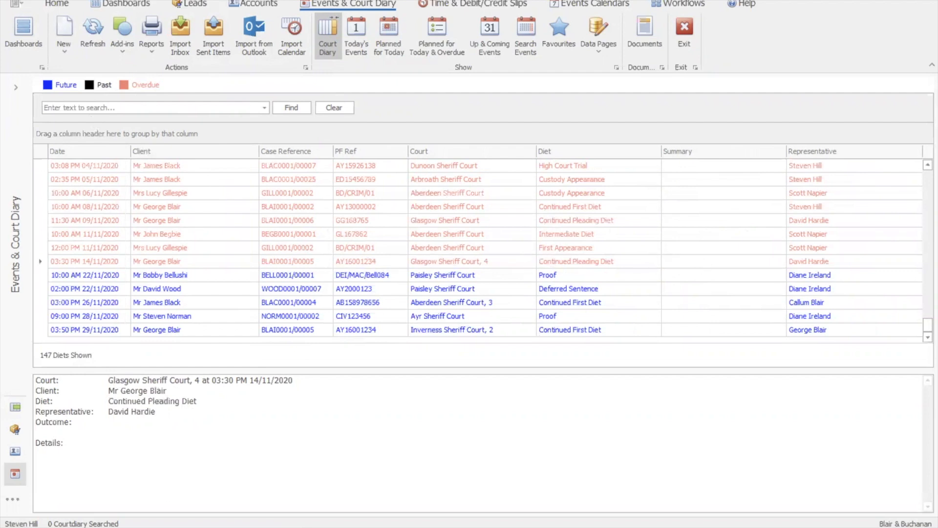
pyautogui.click(467, 489)
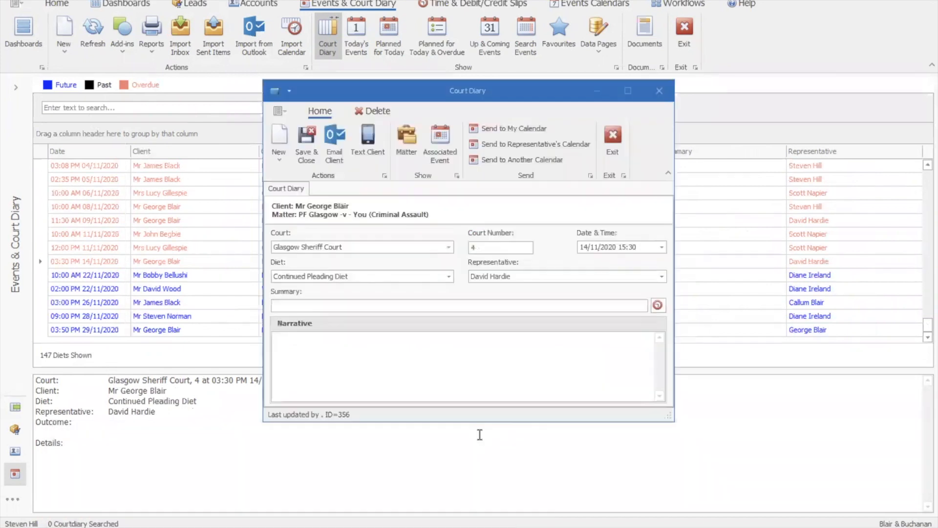
pyautogui.write('Guilty')
pyautogui.press('Tab')
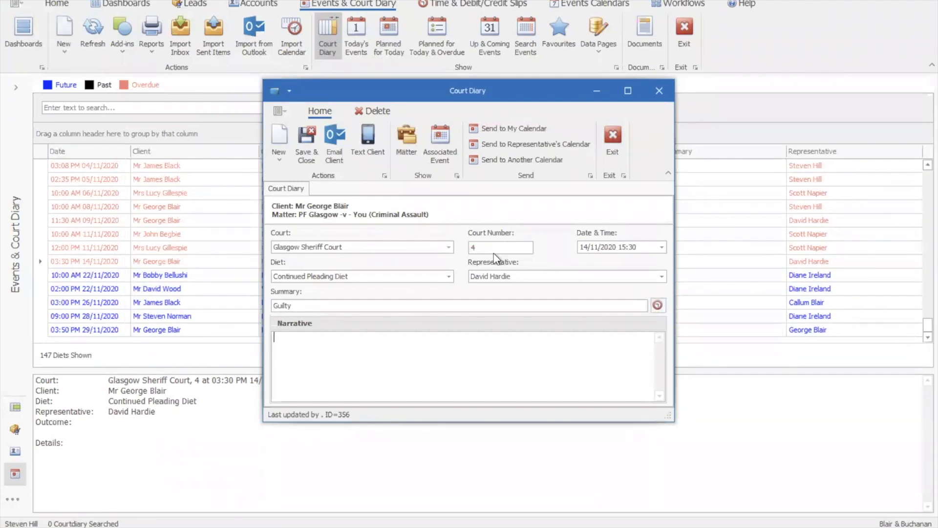
pyautogui.click(304, 149)
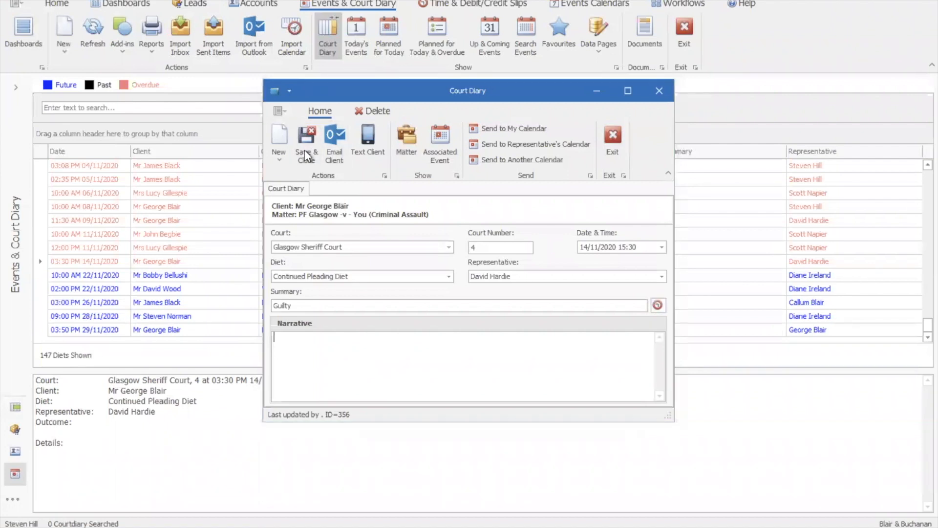
pyautogui.click(497, 276)
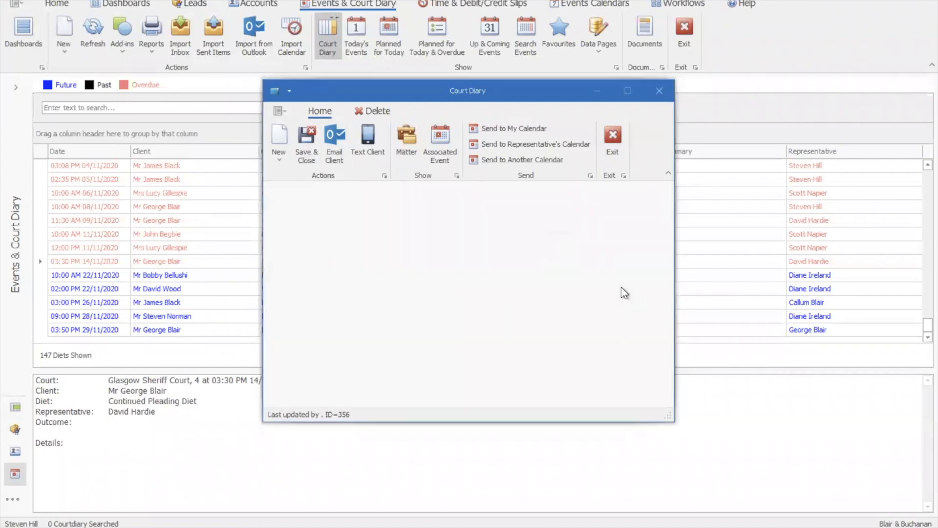
# - Send the 26/11/2020 Aberdeen Sheriff Court diet to its representative's calendar, preview the client's text message, and exit without sending it
pyautogui.moveTo(925, 177); pyautogui.dragTo(913, 344)
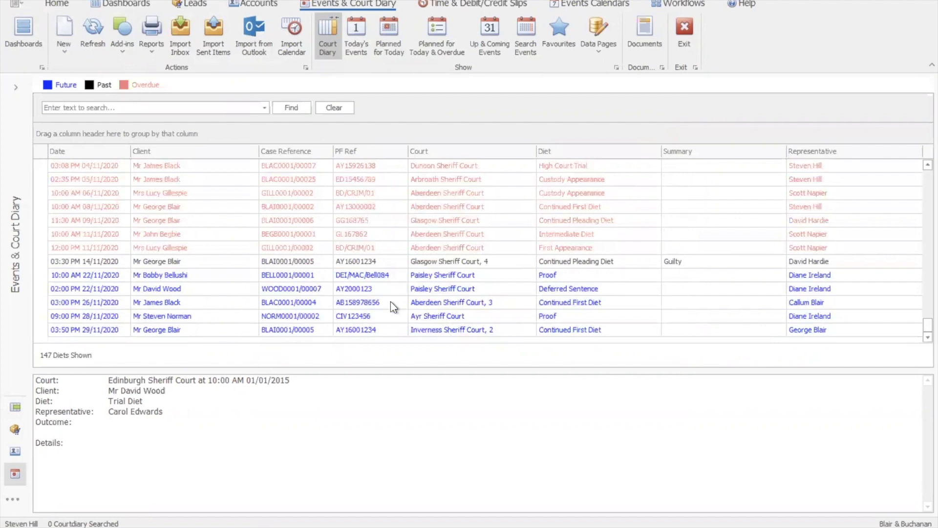
pyautogui.doubleClick(453, 302)
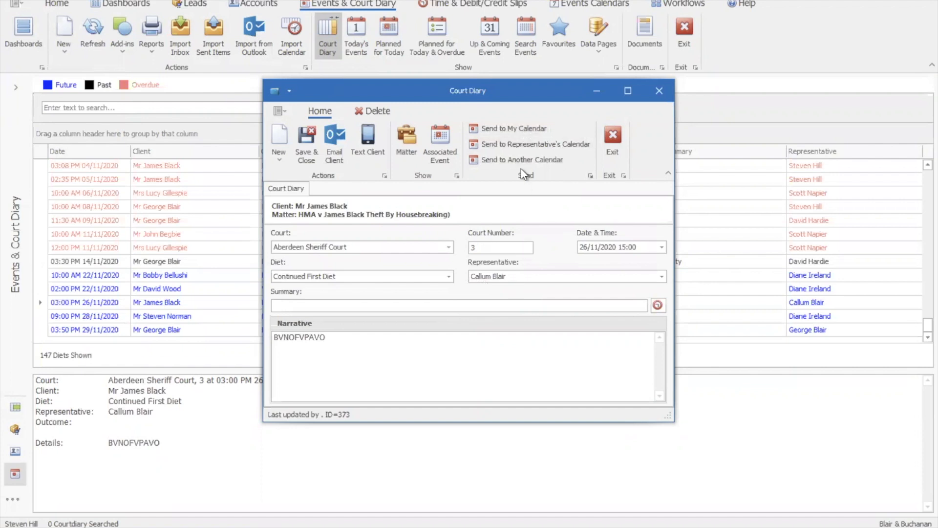
pyautogui.click(516, 145)
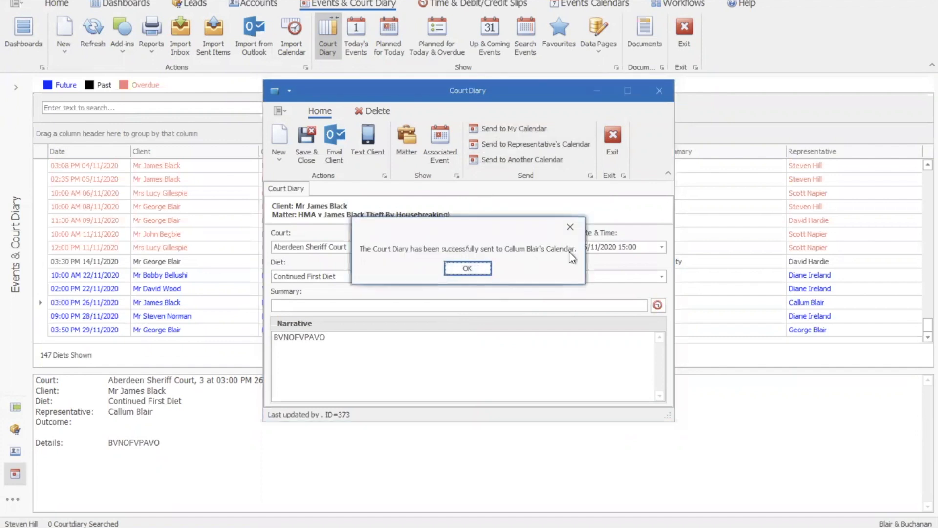
pyautogui.click(458, 271)
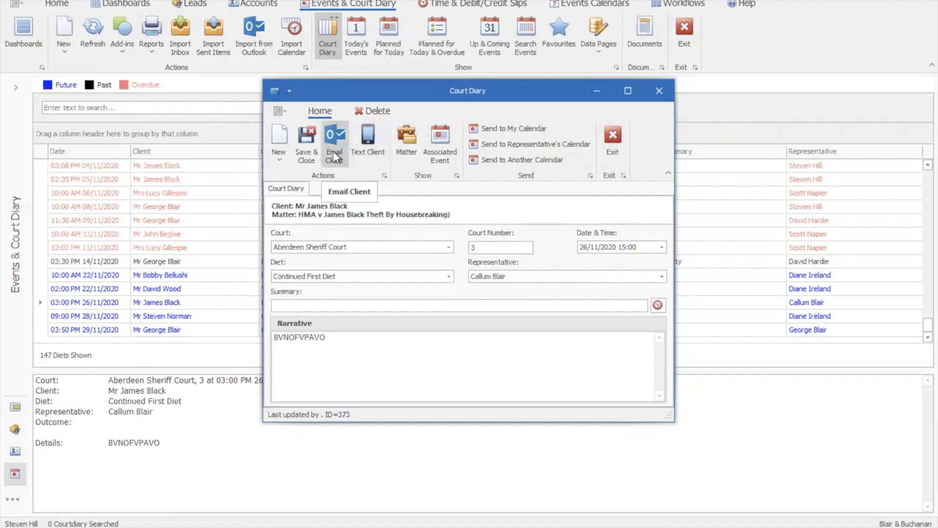
pyautogui.click(365, 151)
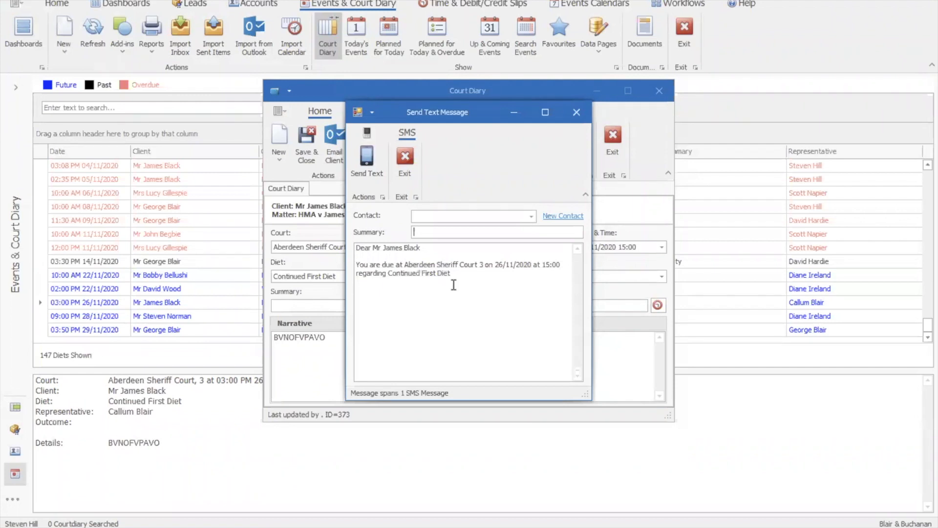
pyautogui.click(402, 168)
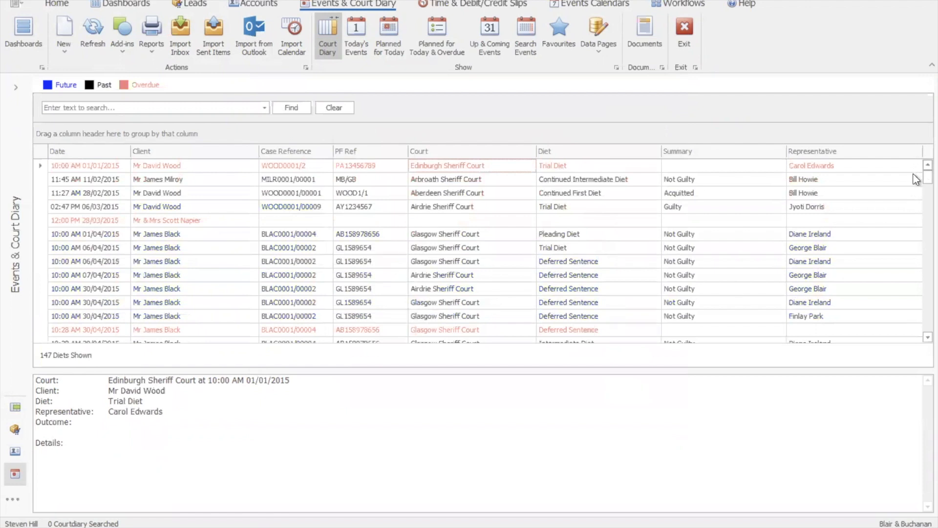
# - Filter the court diary's representatives to the signed-in user only and review the matching diets
pyautogui.moveTo(915, 177); pyautogui.dragTo(914, 334)
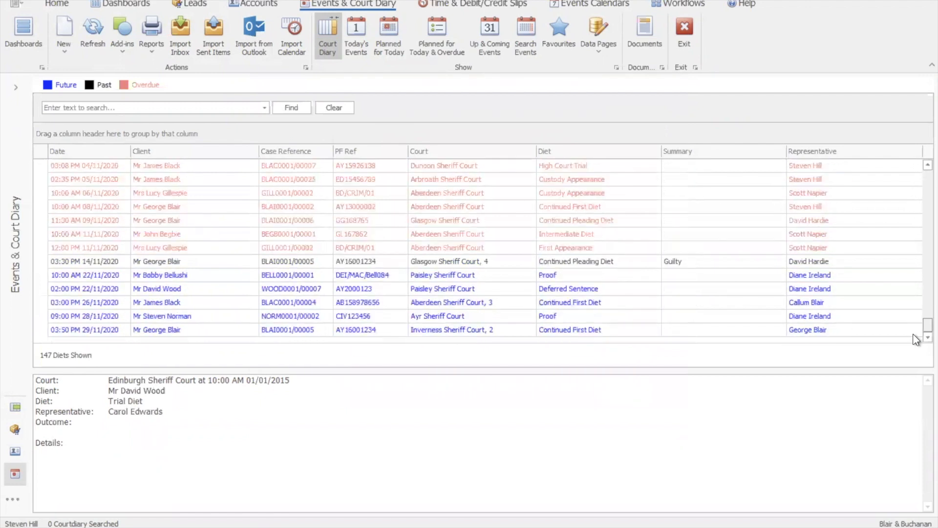
pyautogui.click(917, 150)
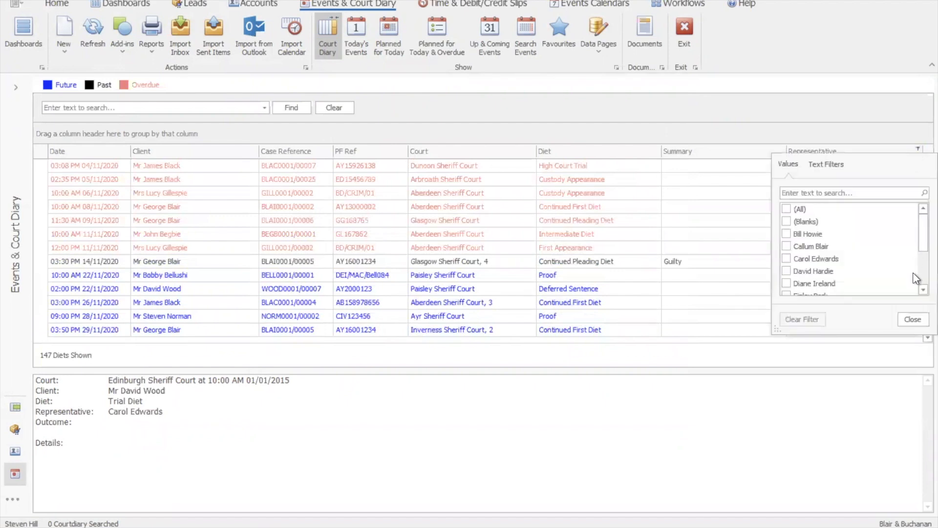
pyautogui.scroll(-2, 916, 279)
pyautogui.click(786, 283)
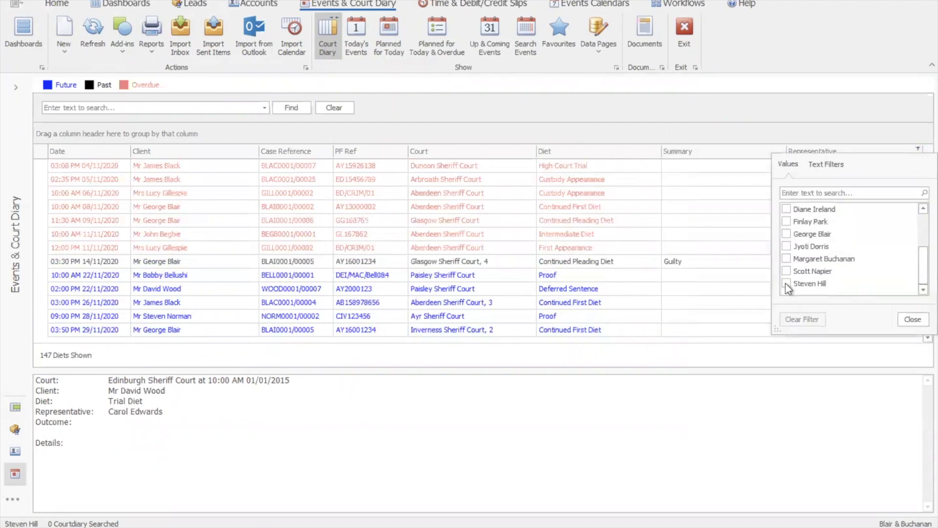
pyautogui.click(912, 320)
pyautogui.scroll(-2, 916, 284)
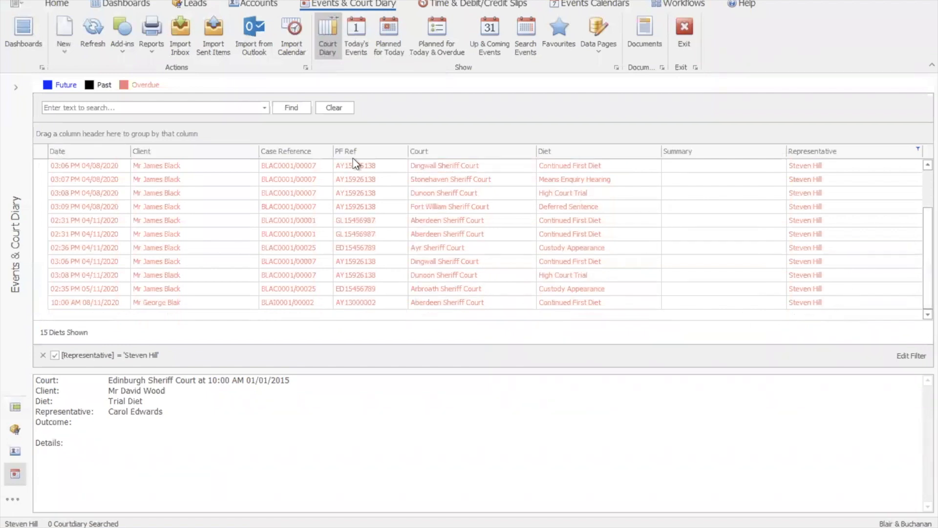
# - Remove the representative filter, restrict the court diary to Aberdeen Sheriff Court, and review its diets
pyautogui.click(16, 87)
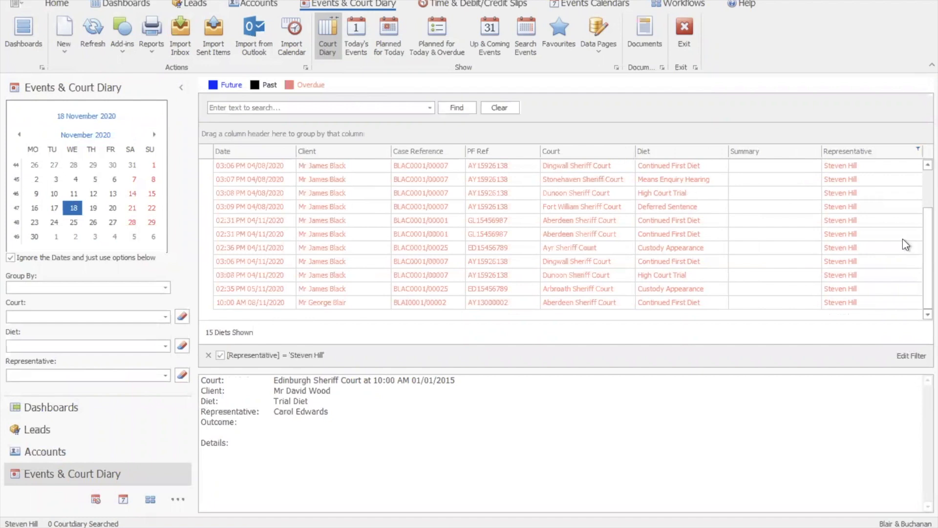
pyautogui.click(209, 355)
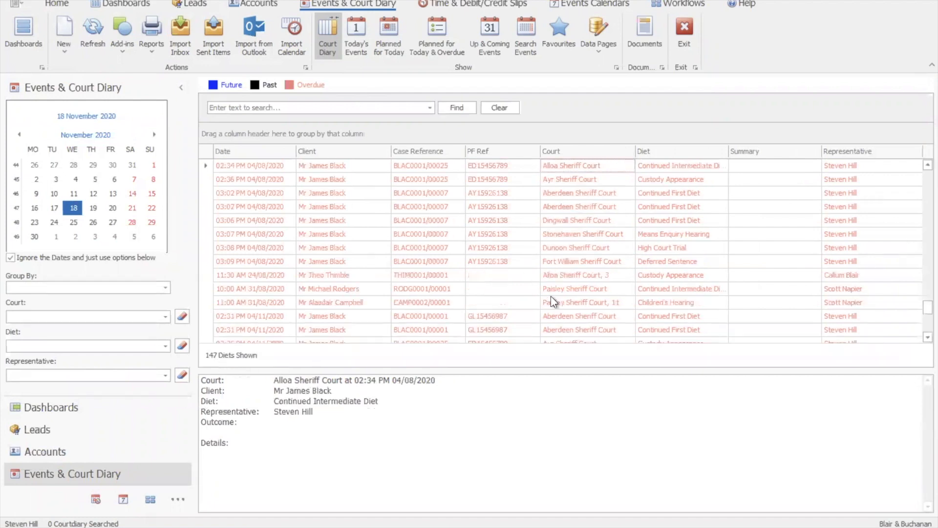
pyautogui.click(165, 317)
pyautogui.click(157, 331)
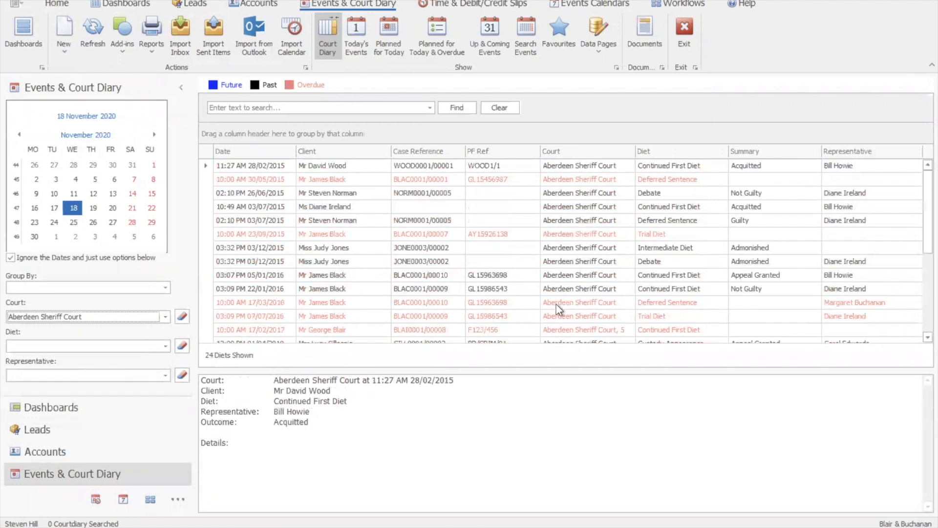
pyautogui.scroll(-4, 915, 307)
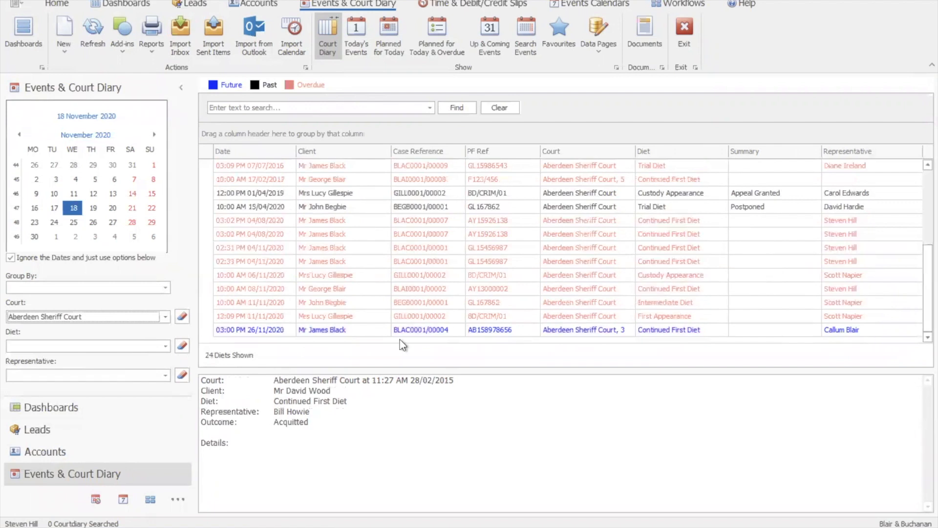
# - Remove the Aberdeen Sheriff Court filter from the court diary and check the diet types available for filtering
pyautogui.click(166, 318)
pyautogui.click(166, 318)
pyautogui.click(182, 317)
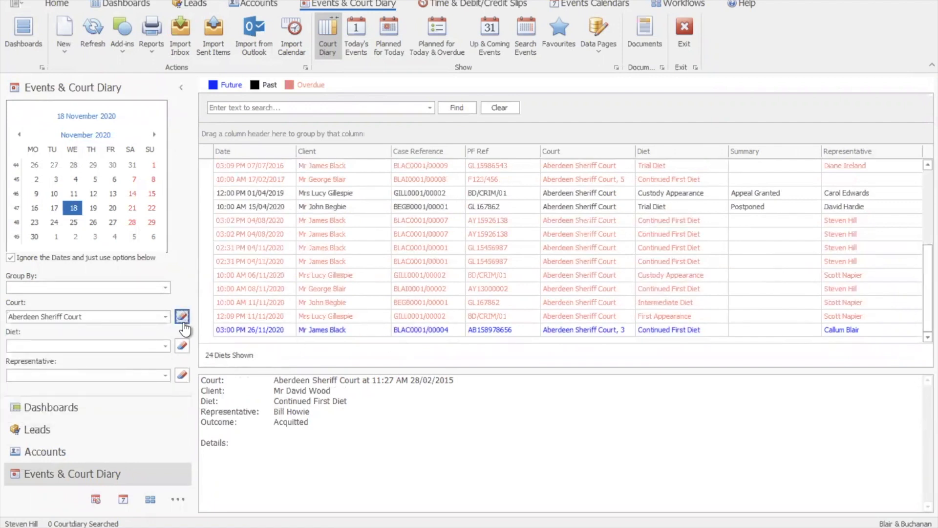
pyautogui.click(167, 346)
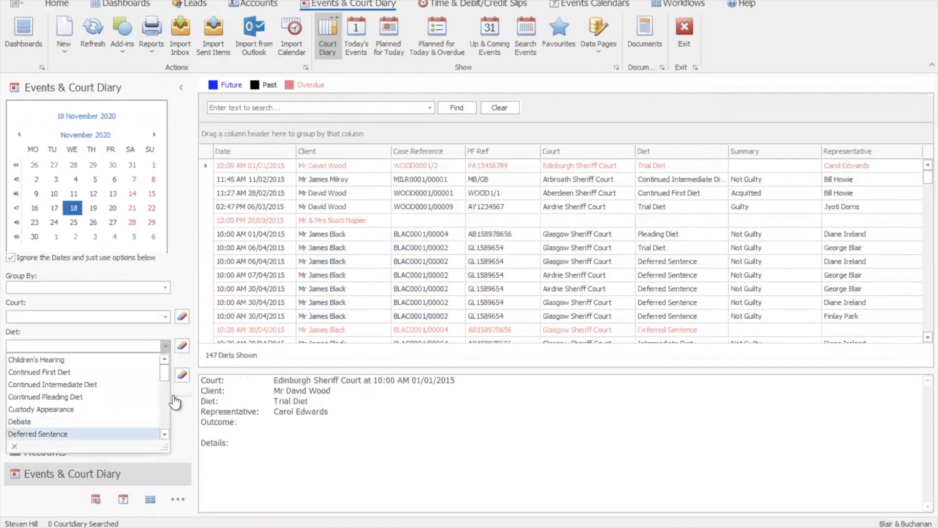
pyautogui.click(166, 346)
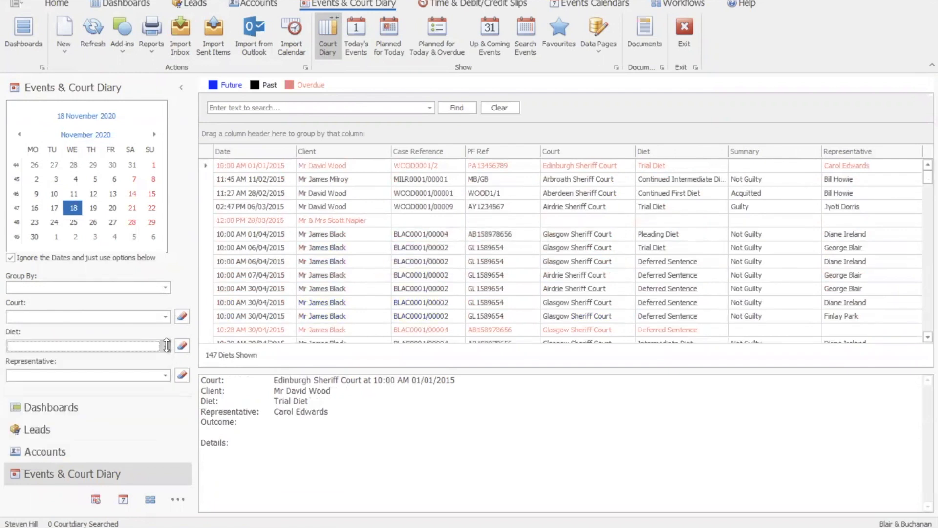
# - Filter the court diary by two individual representatives in turn to review their diets, and clear the representative filter
pyautogui.click(166, 376)
pyautogui.scroll(-1, 166, 439)
pyautogui.click(128, 440)
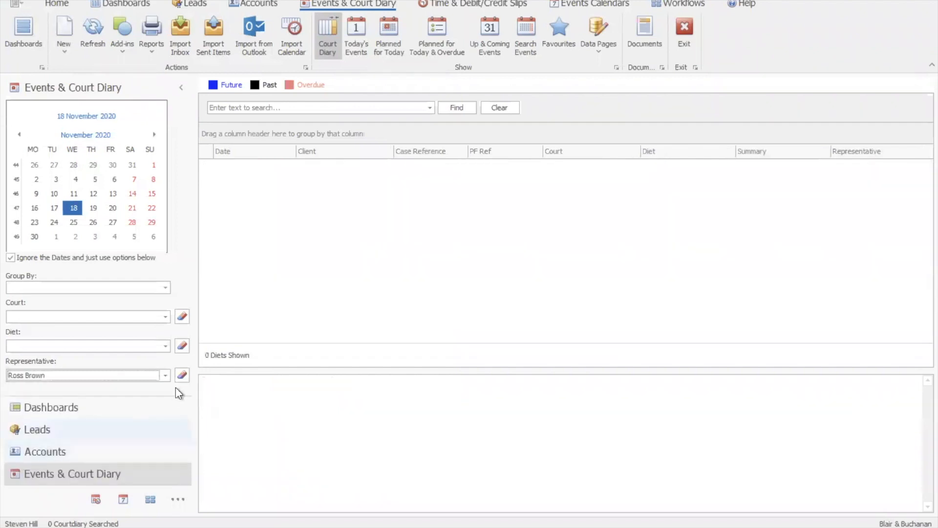
pyautogui.click(162, 379)
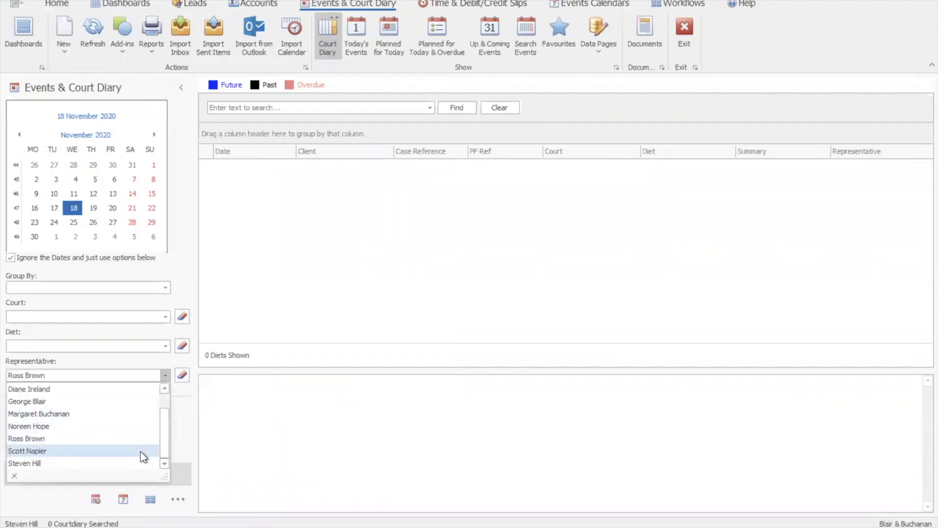
pyautogui.click(140, 451)
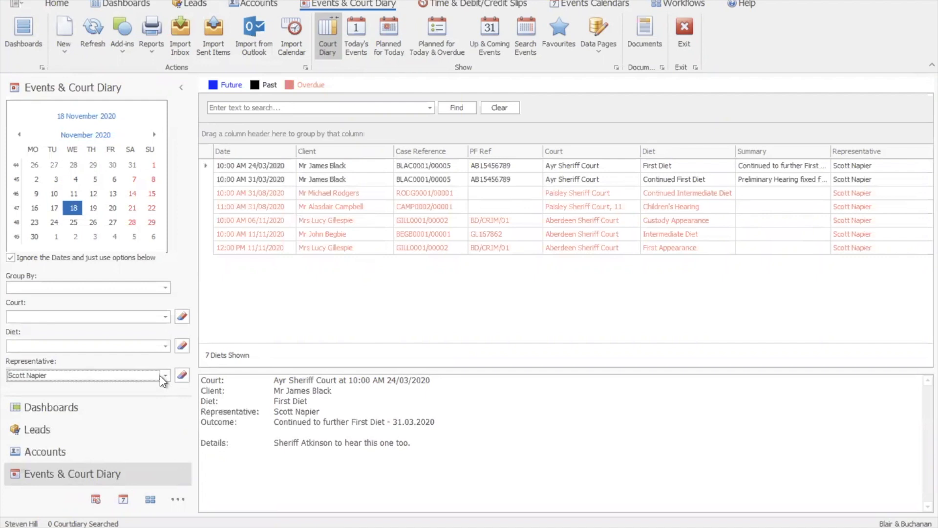
pyautogui.click(178, 376)
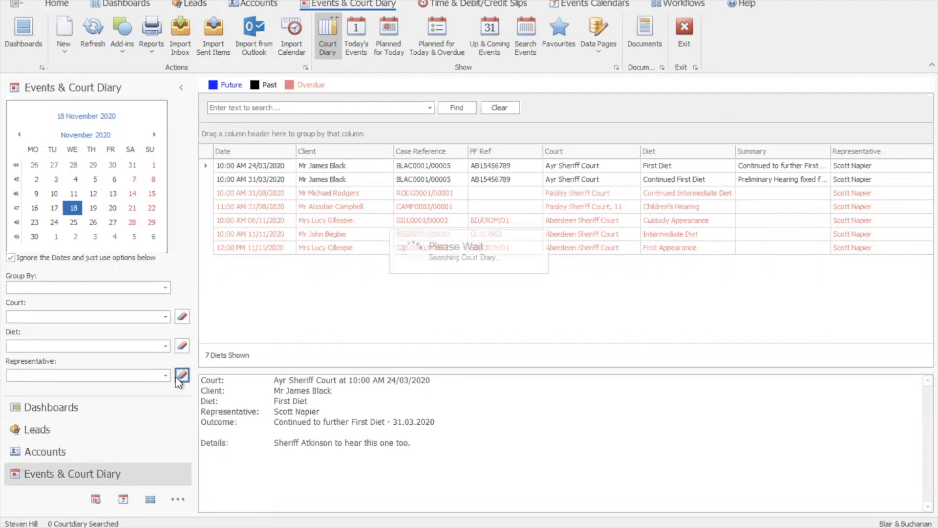